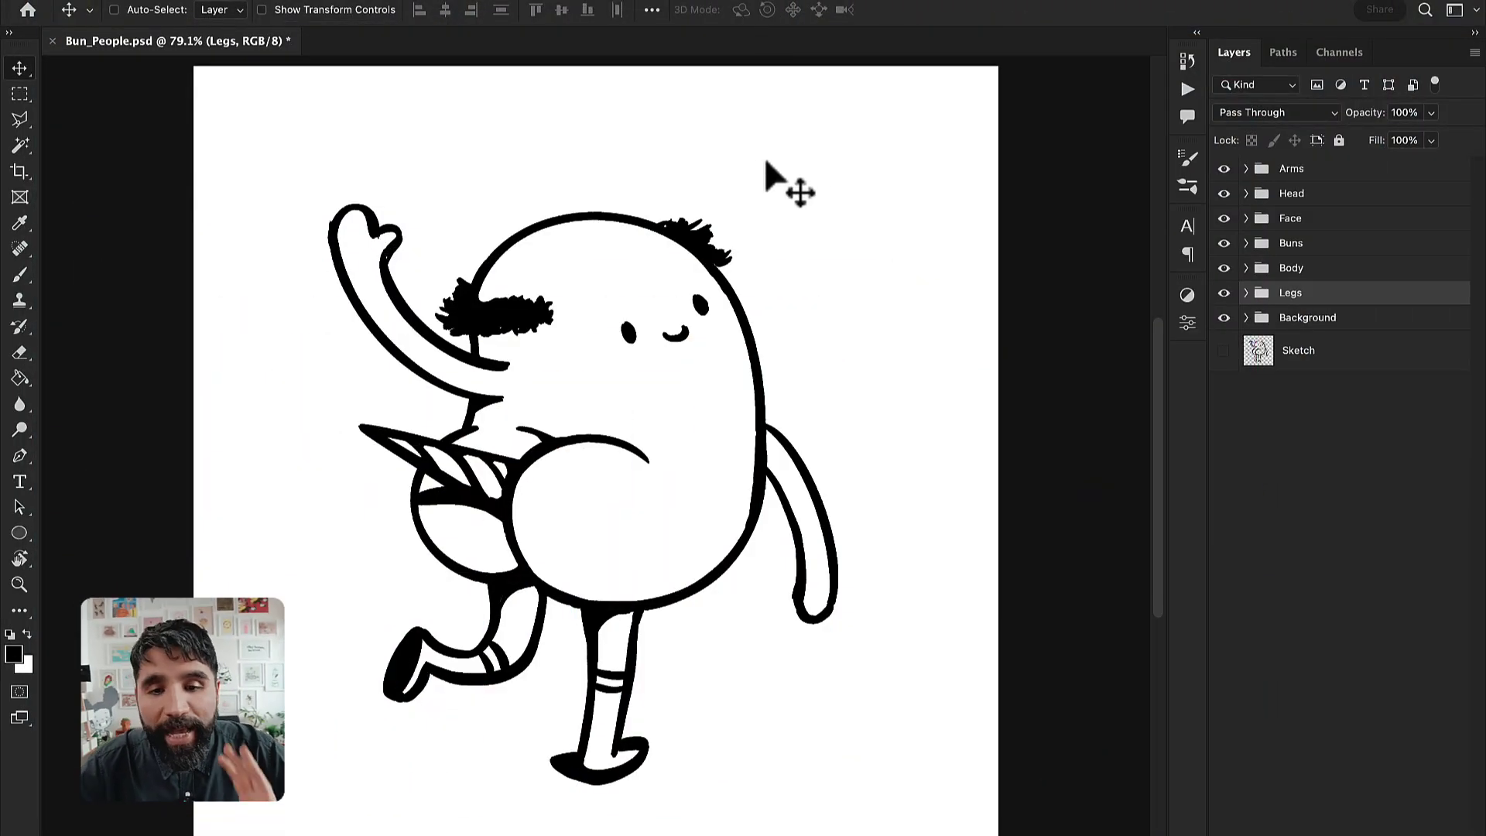
In the Legs group, hide the Leg Up layer and show the Roboto striped-boot legs.
left_click(1247, 293)
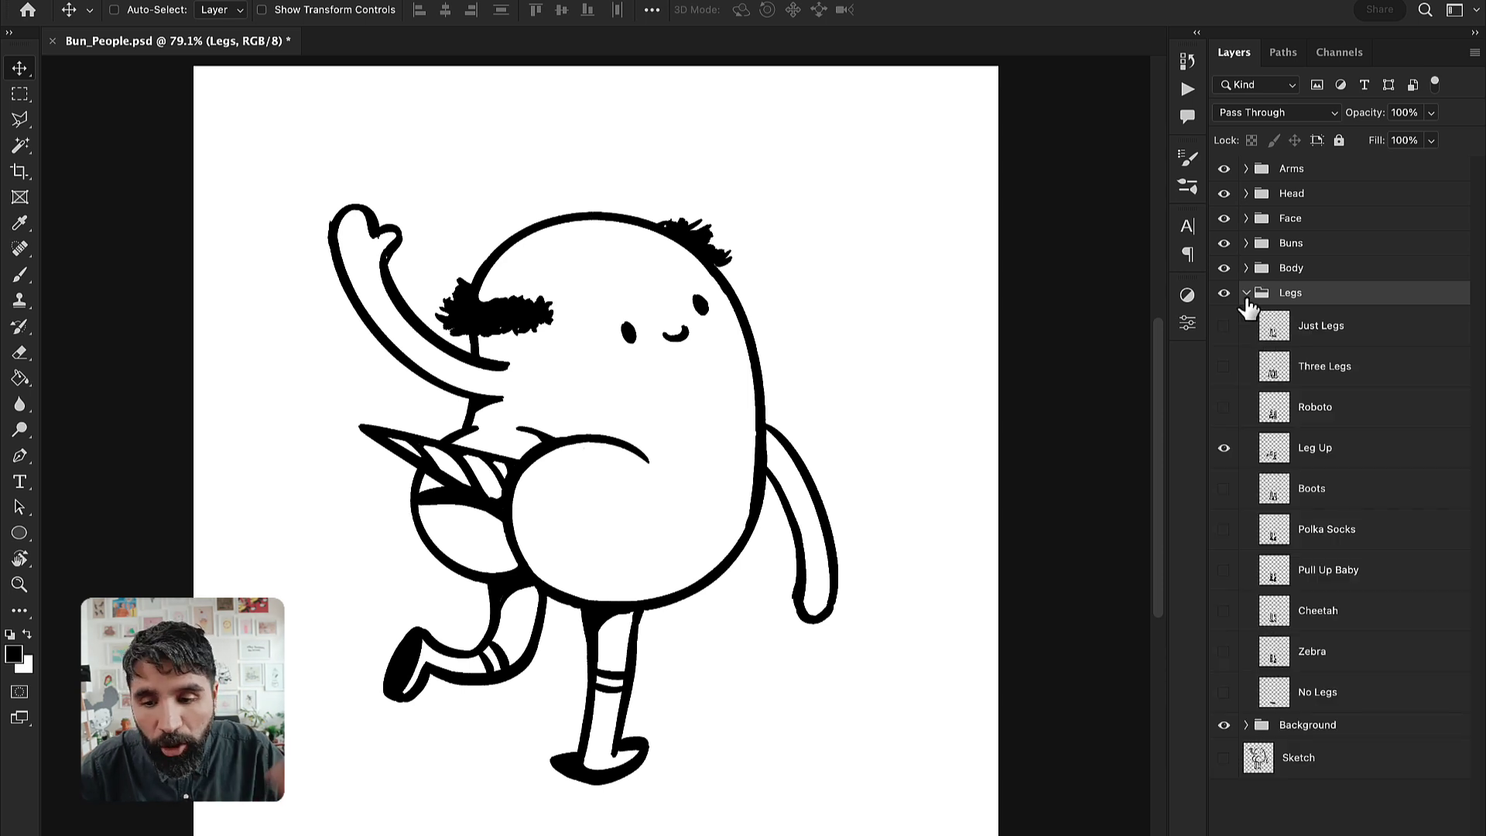
left_click(1224, 447)
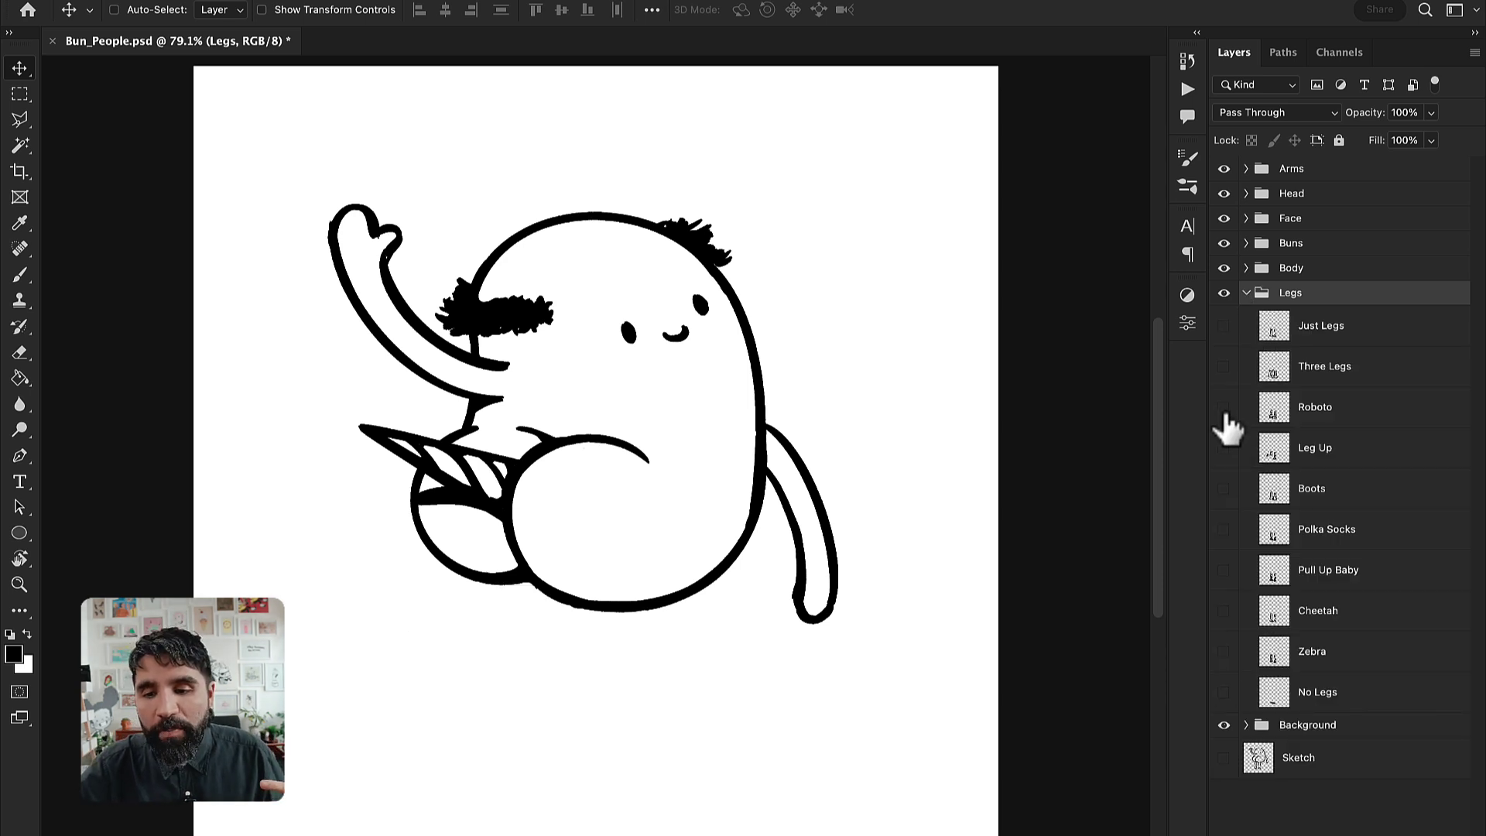
left_click(1223, 406)
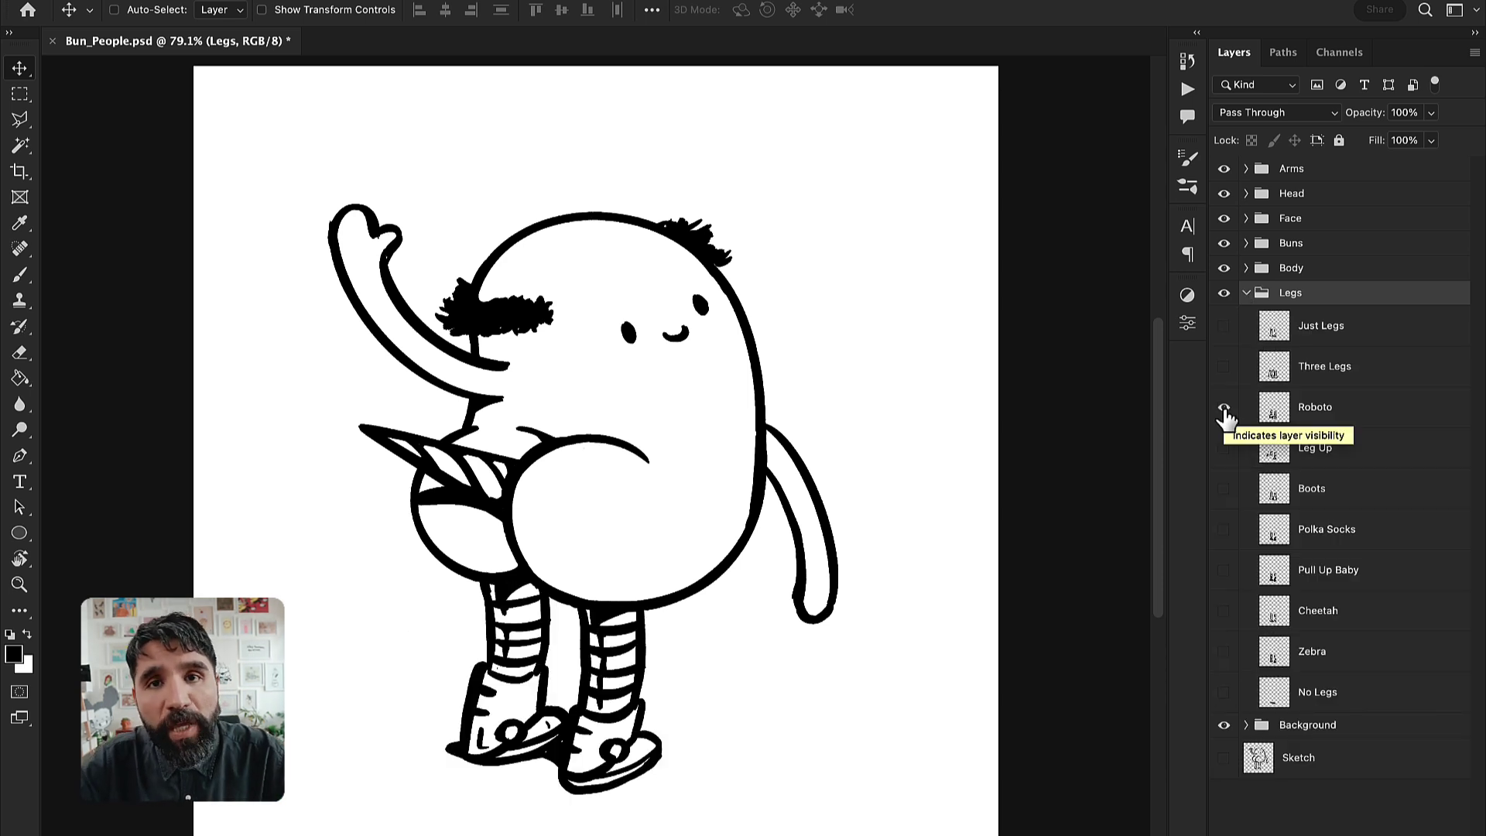
In Finder, expand the BUNSSSS Export folder and its Arms subfolder.
key("super+Tab")
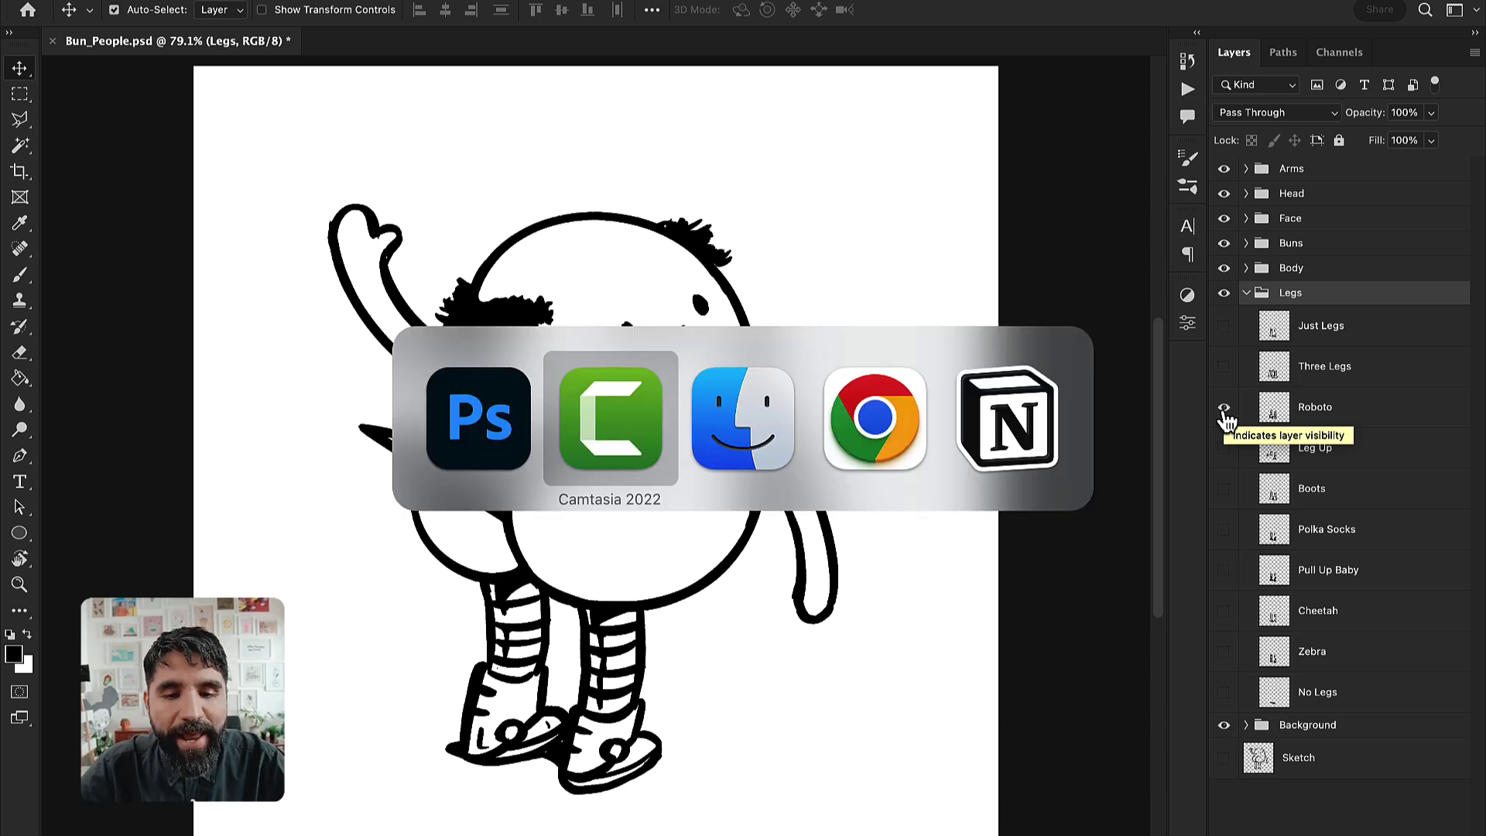
key("super+Tab")
key("space")
key("space")
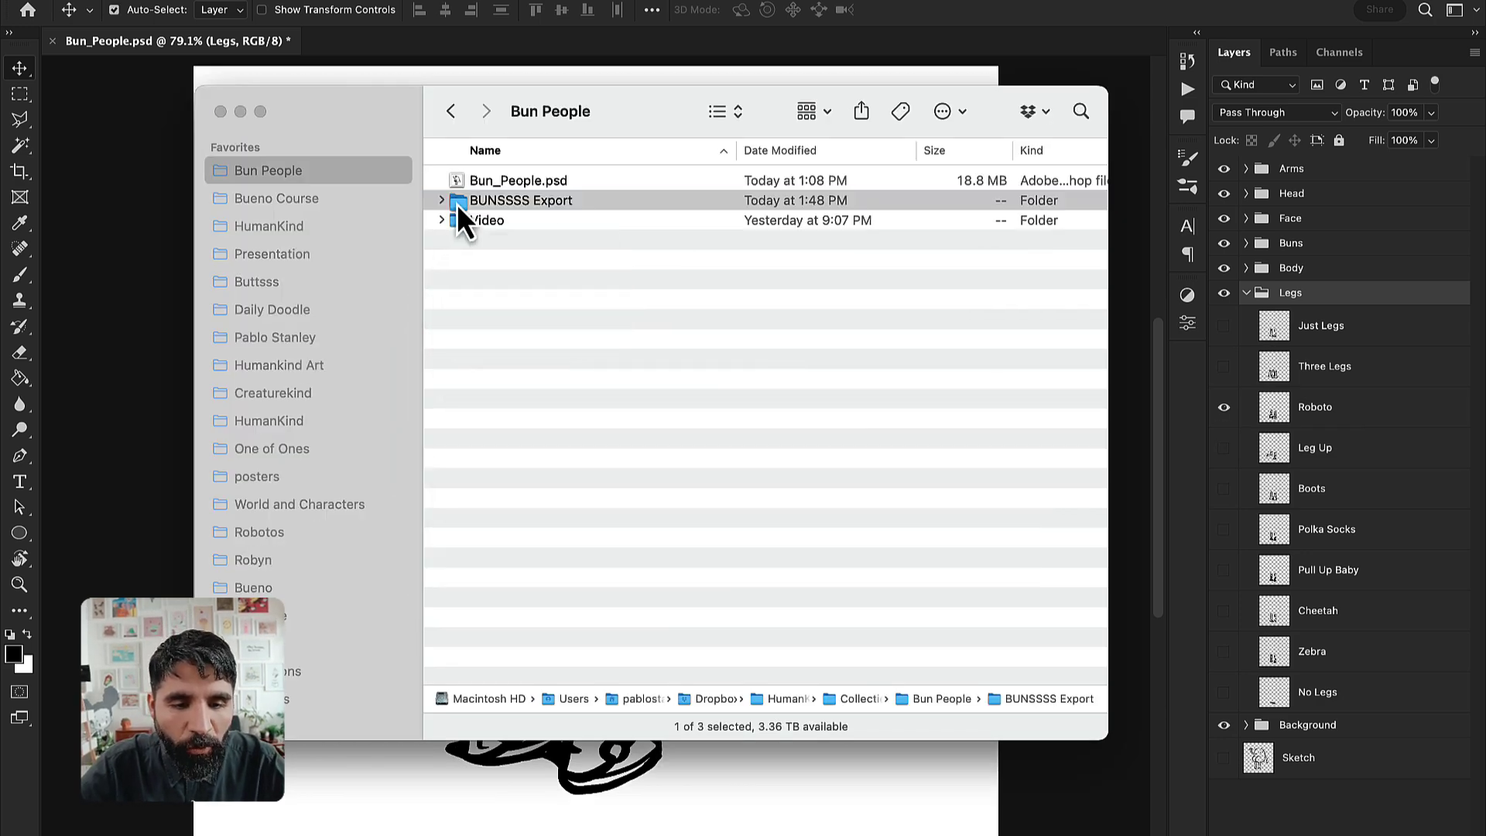
left_click(442, 200)
left_click(456, 221)
Preview Biceps.png in Quick Look, then return to the Bueno browser.
left_click(496, 240)
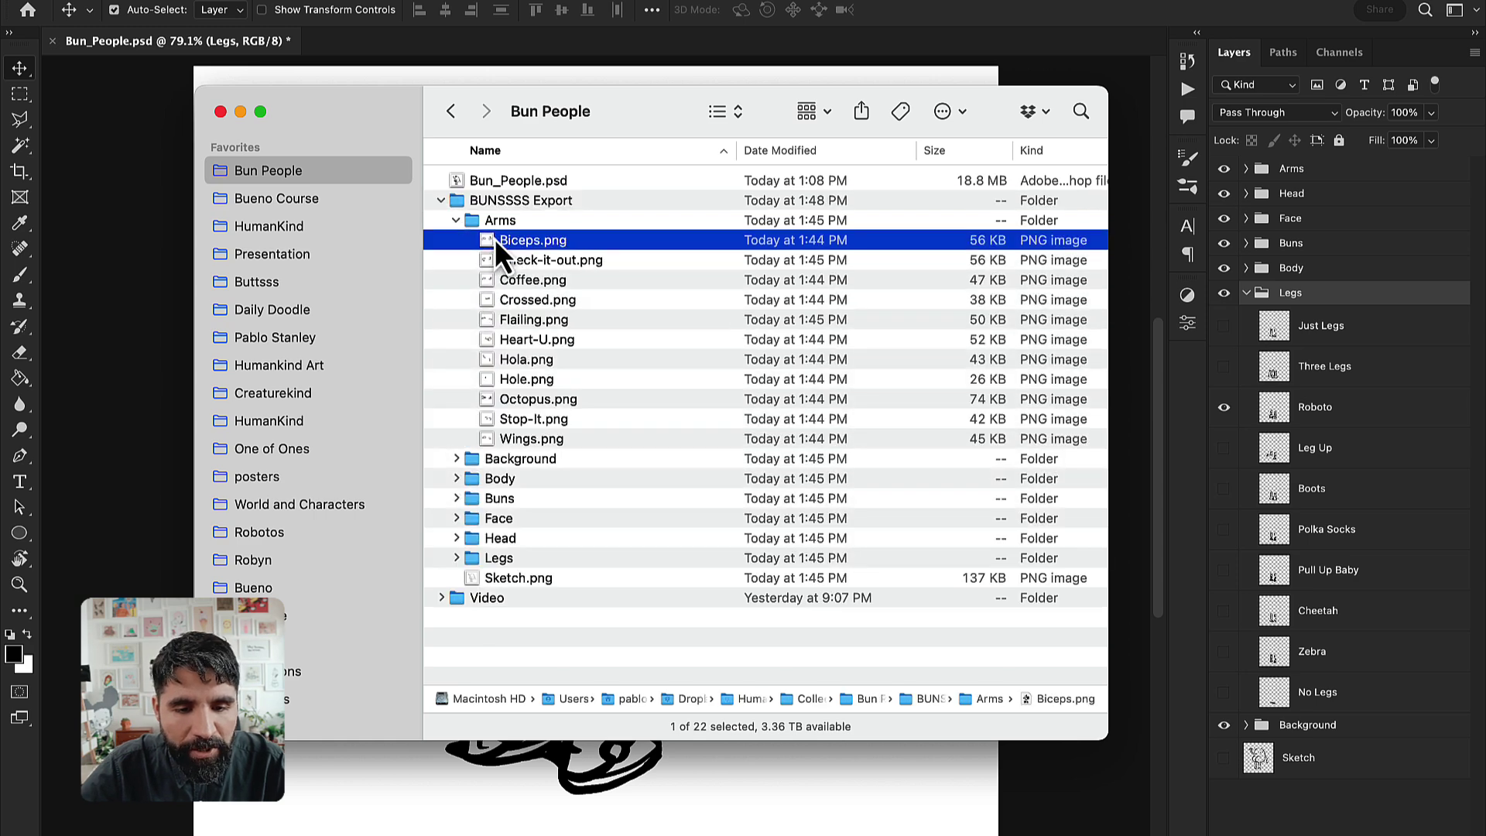
key("space")
key("space")
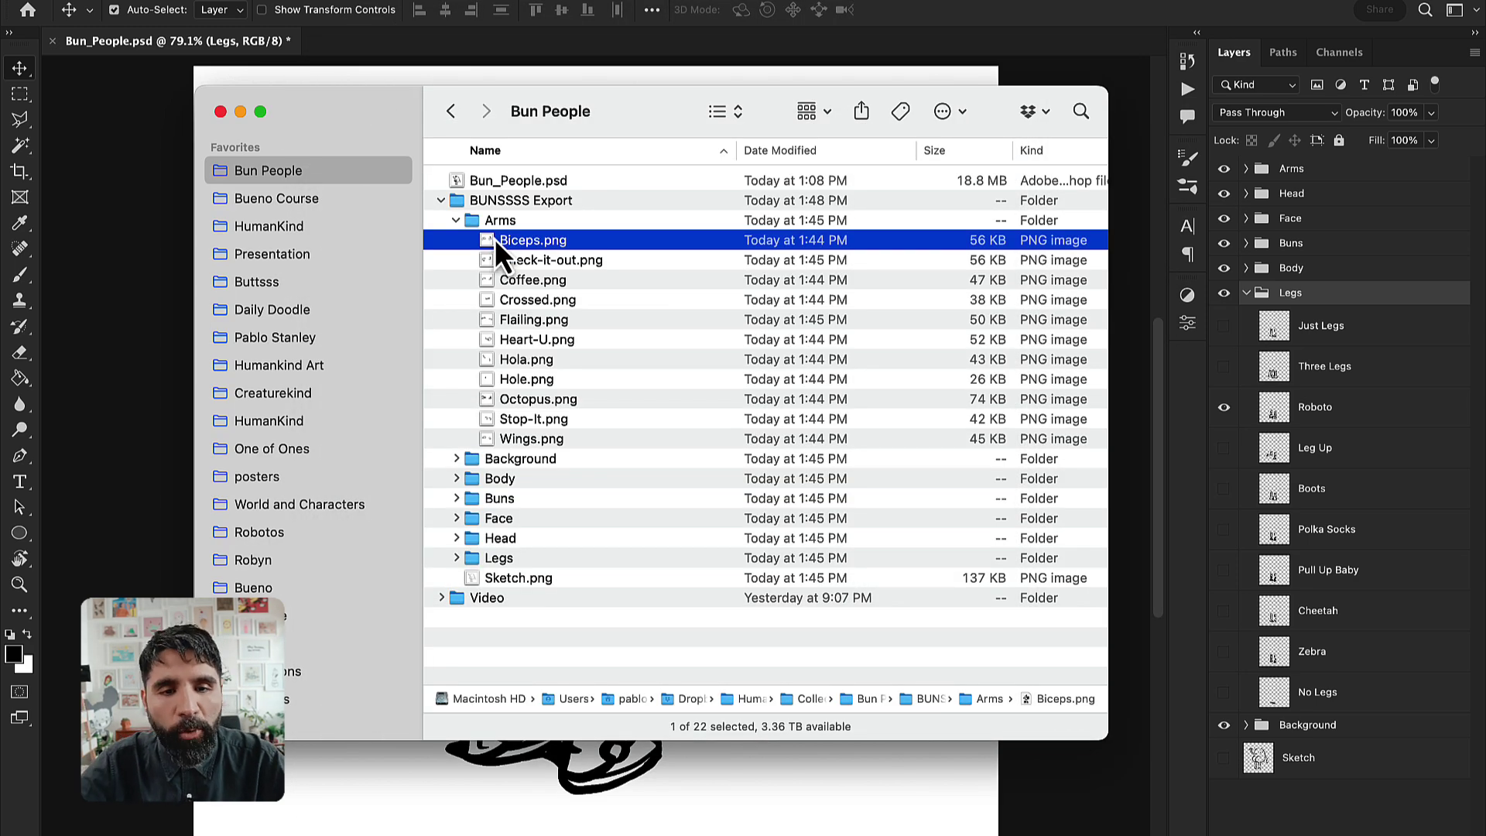
key("super+Tab")
key("super+Tab")
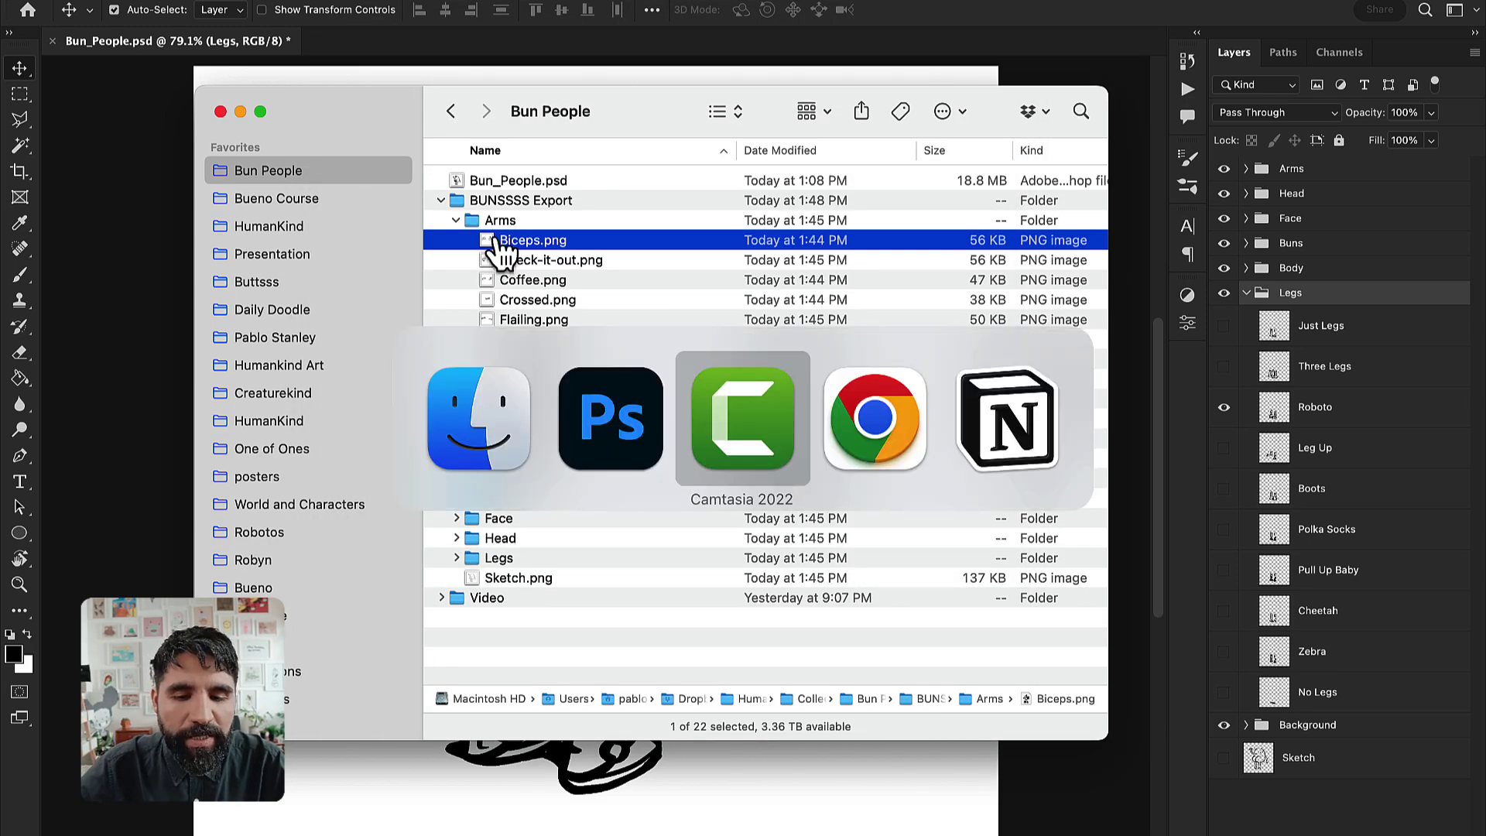
key("super+Tab")
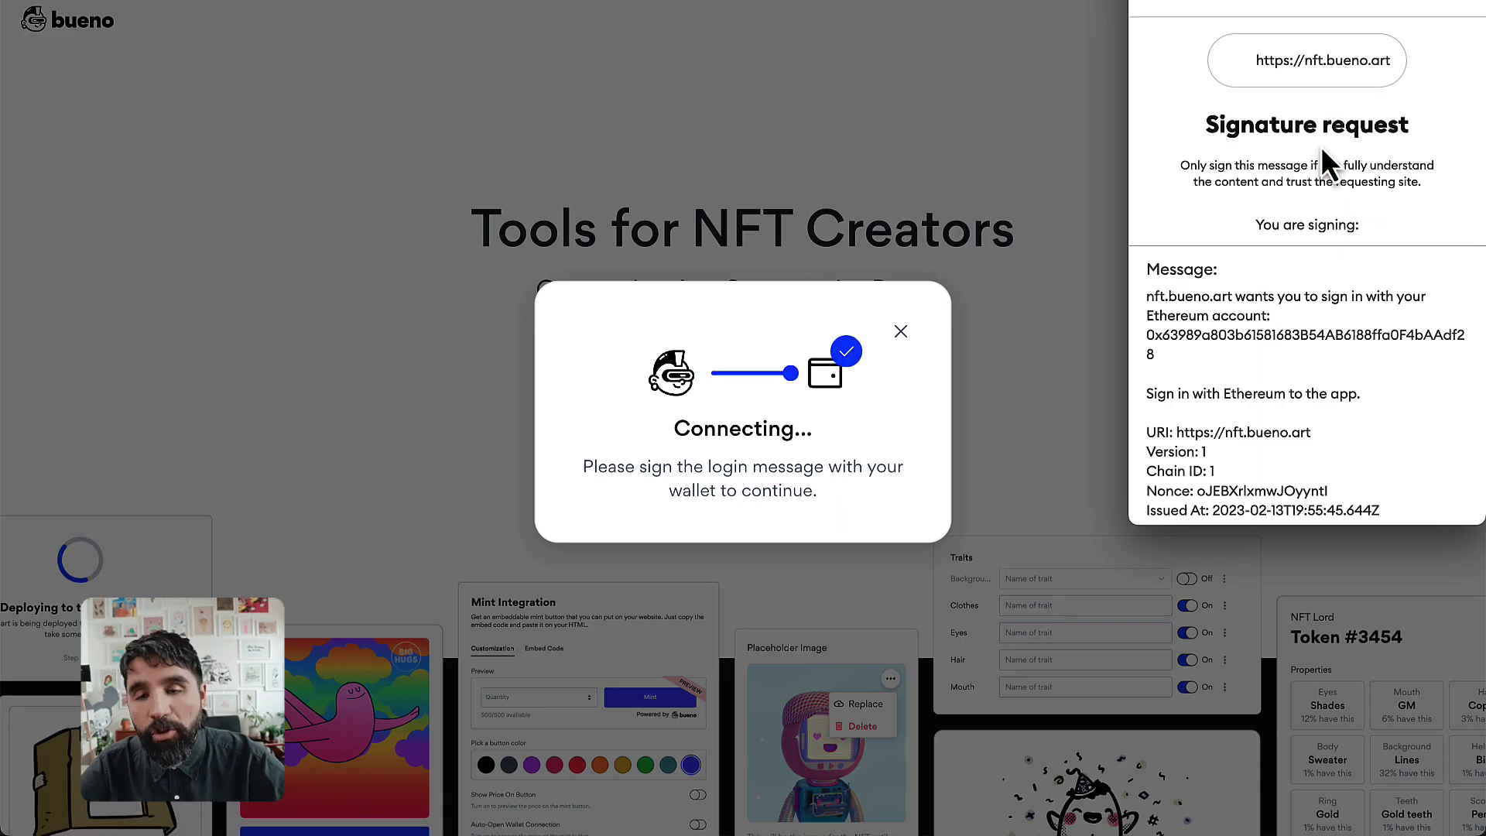
scroll(1322, 146, "down", 2)
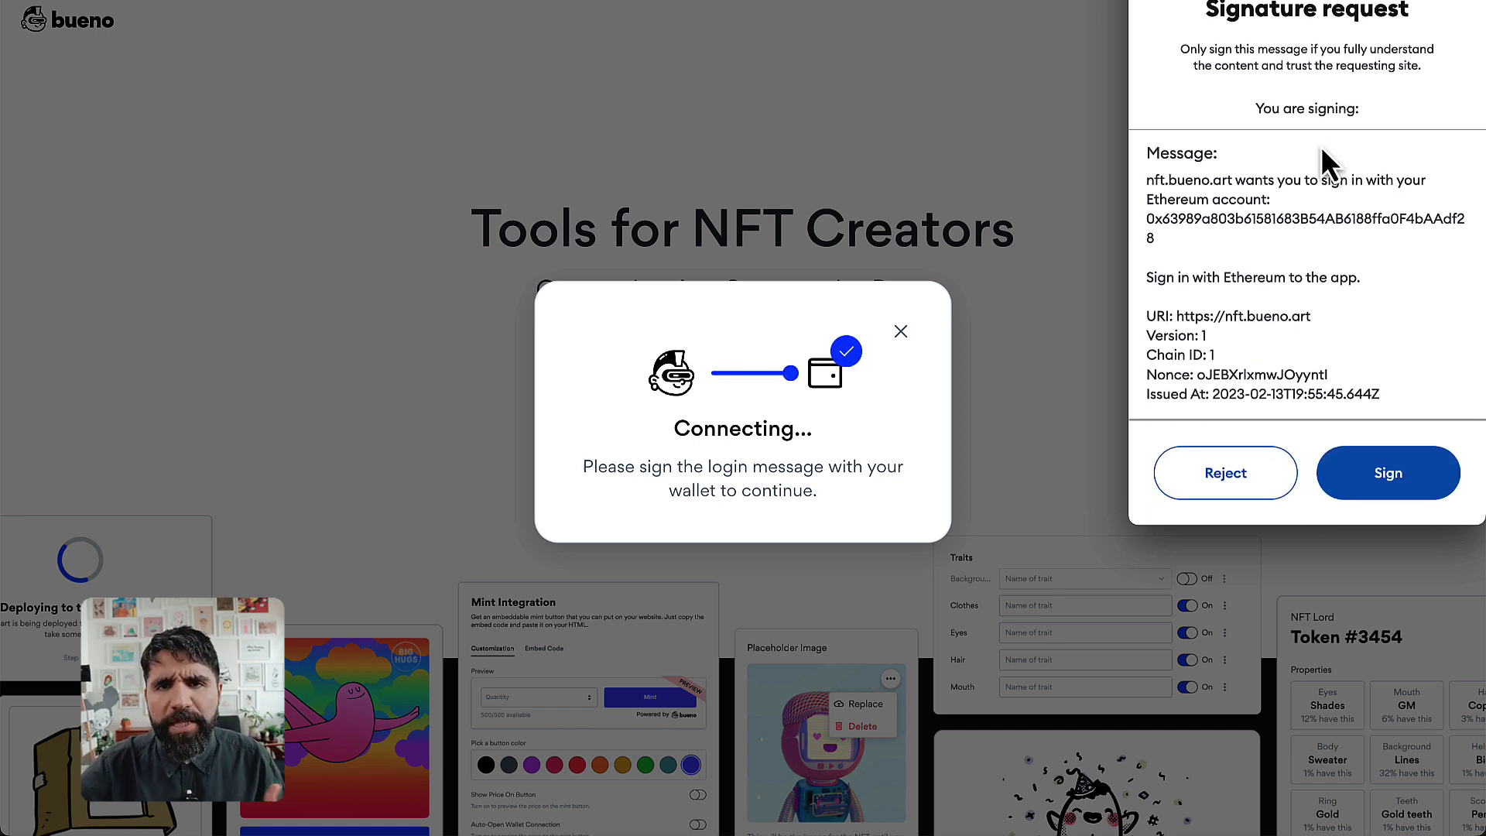
Sign the MetaMask request to log in to Bueno.
left_click(1372, 481)
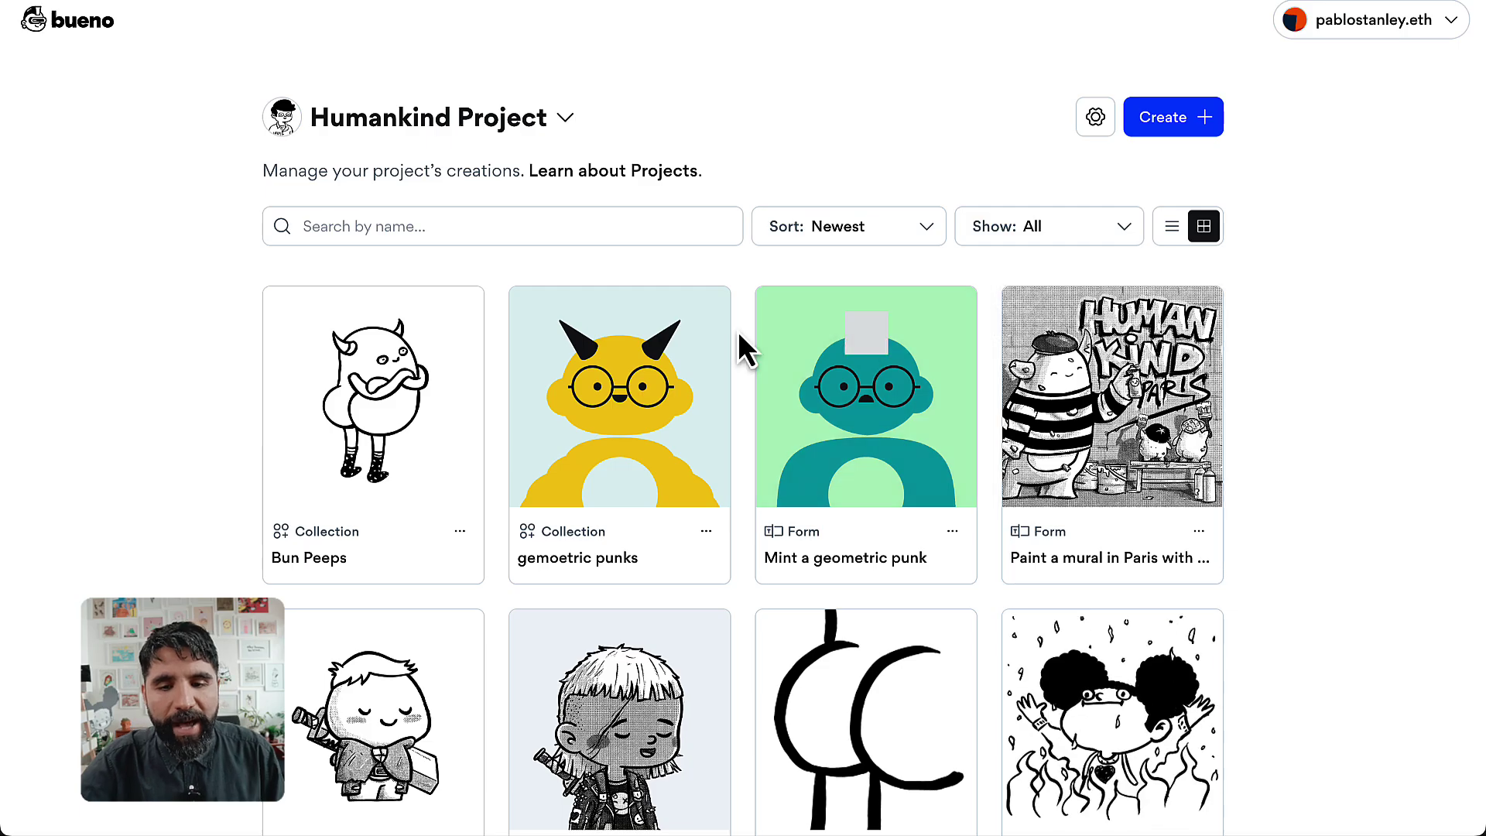
scroll(739, 335, "down", 2)
scroll(740, 334, "down", 3)
scroll(738, 331, "down", 3)
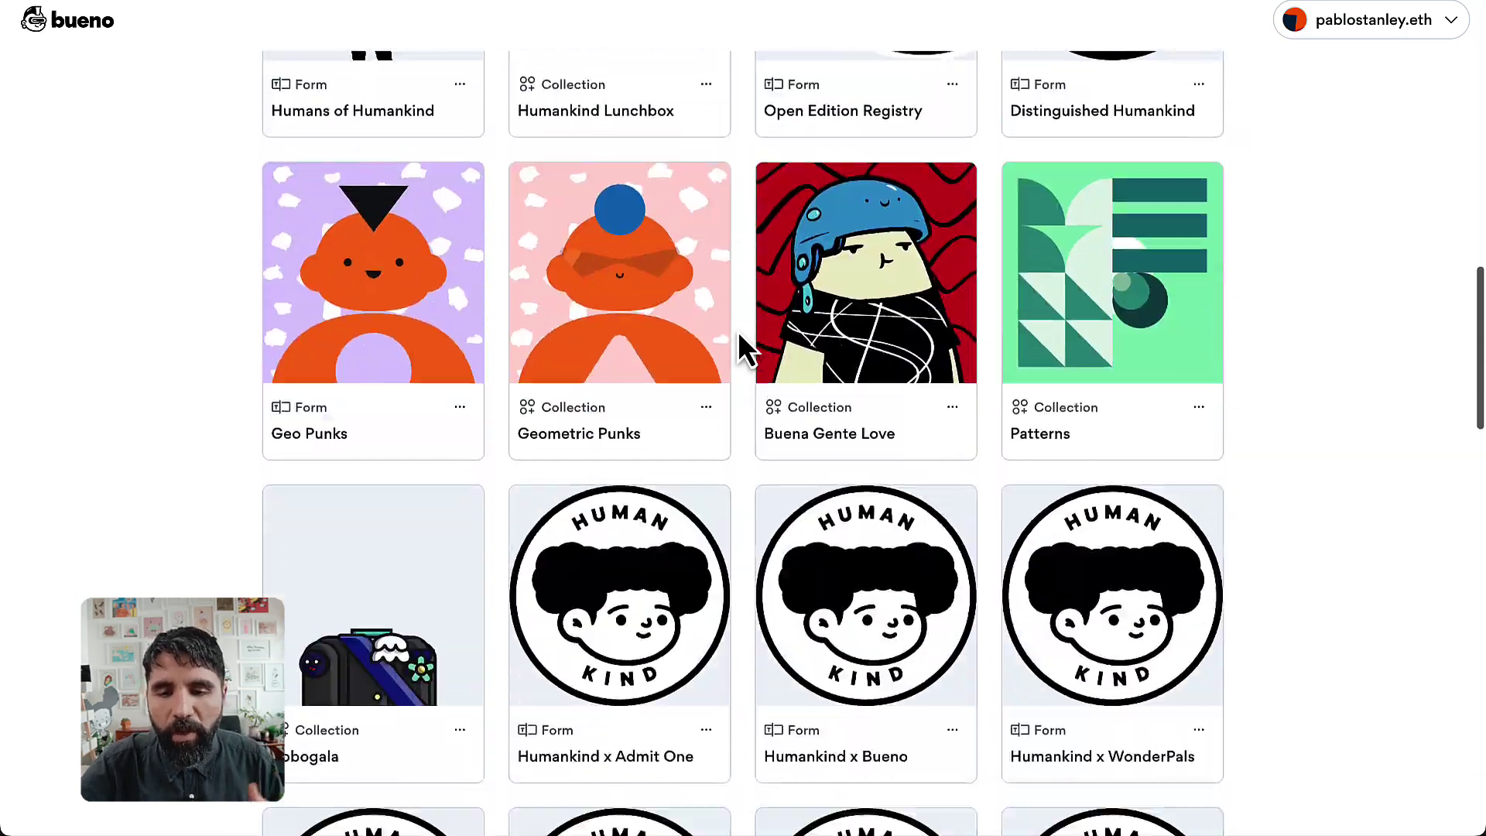
scroll(738, 331, "up", 10)
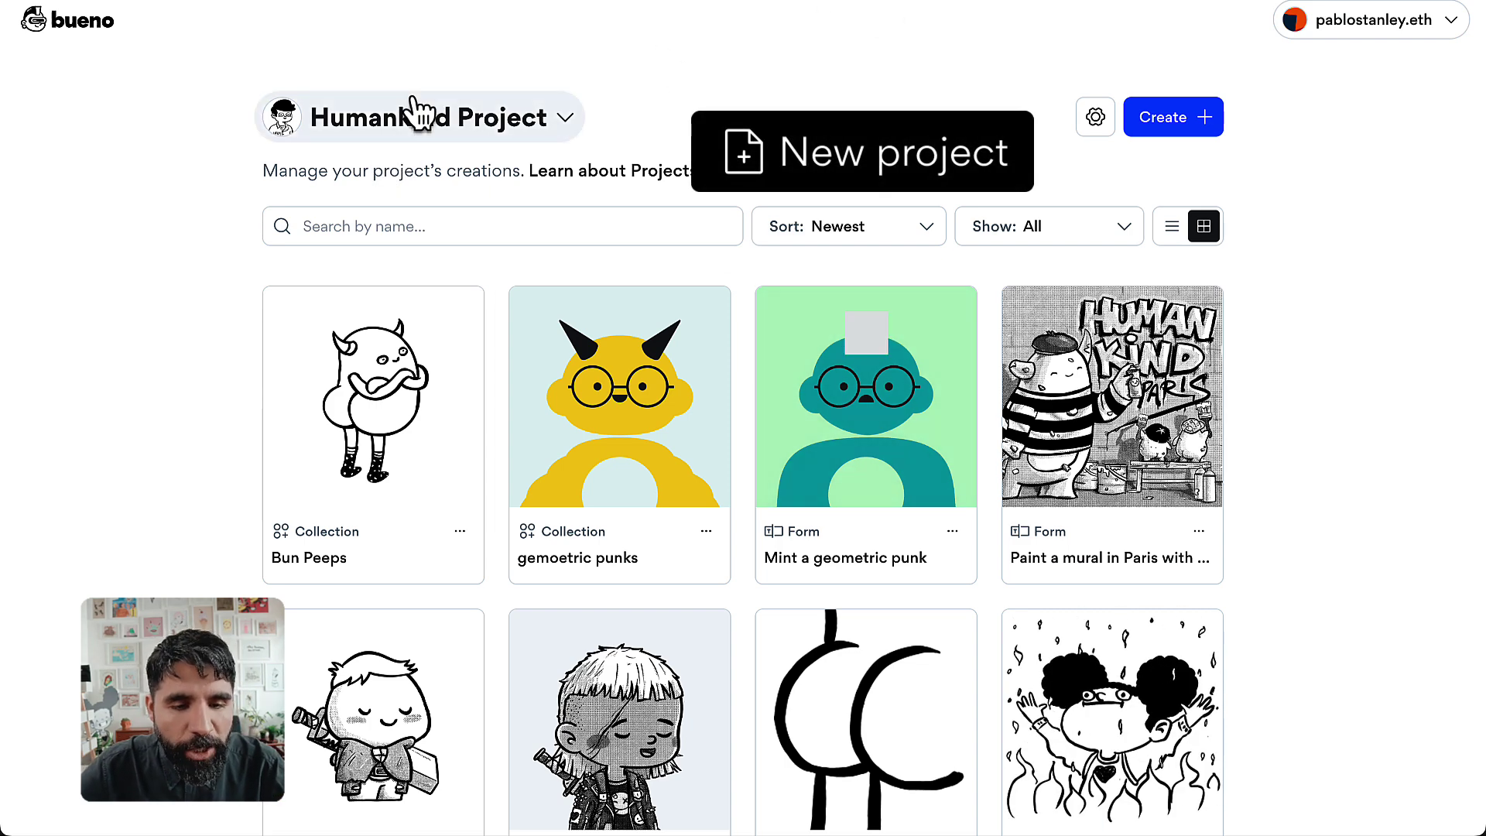
Create the project 'My Buns Project' and start a new collection in it.
left_click(416, 113)
scroll(401, 250, "down", 3)
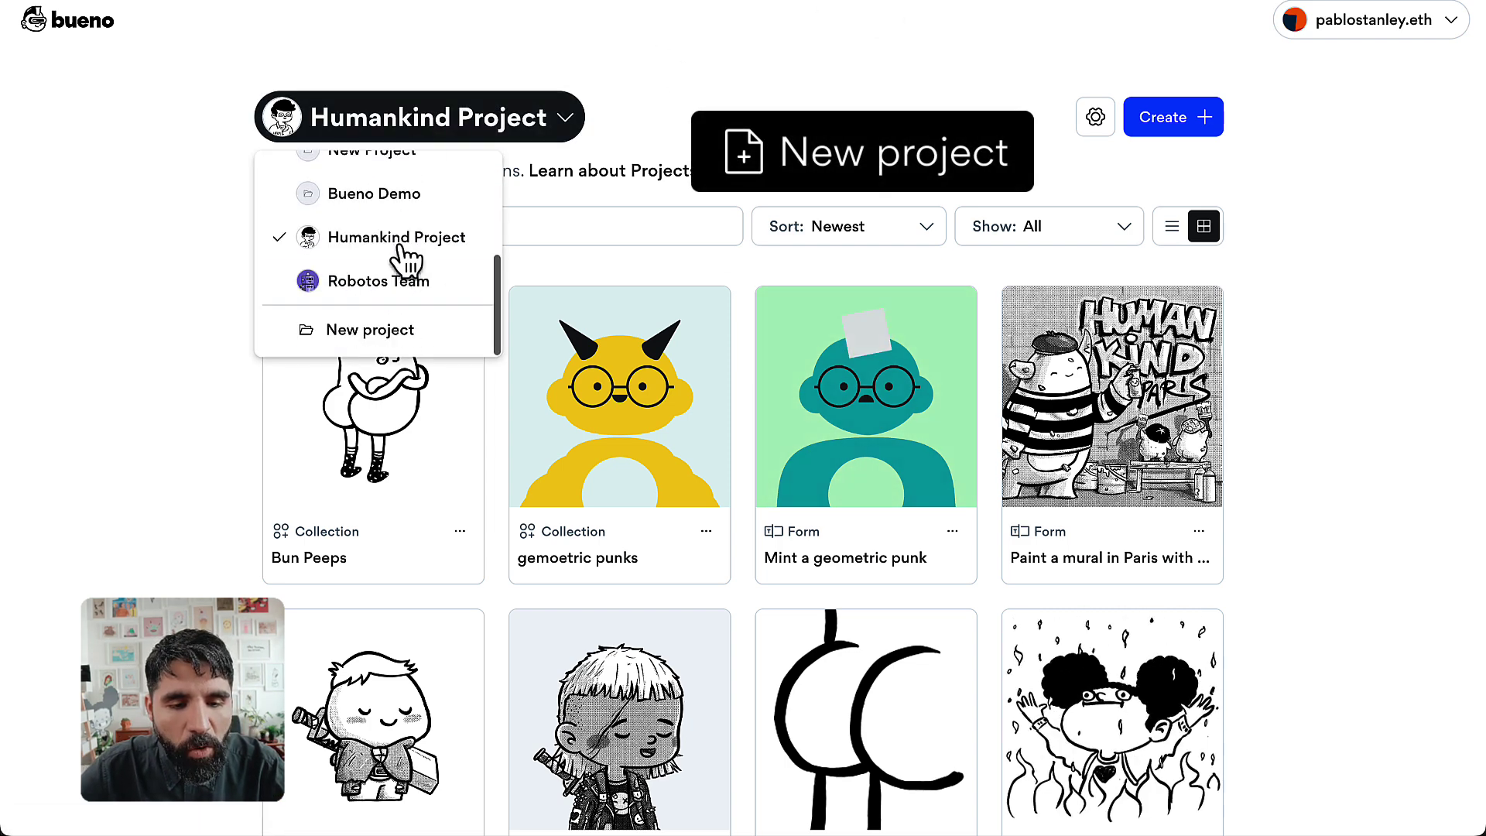
left_click(381, 335)
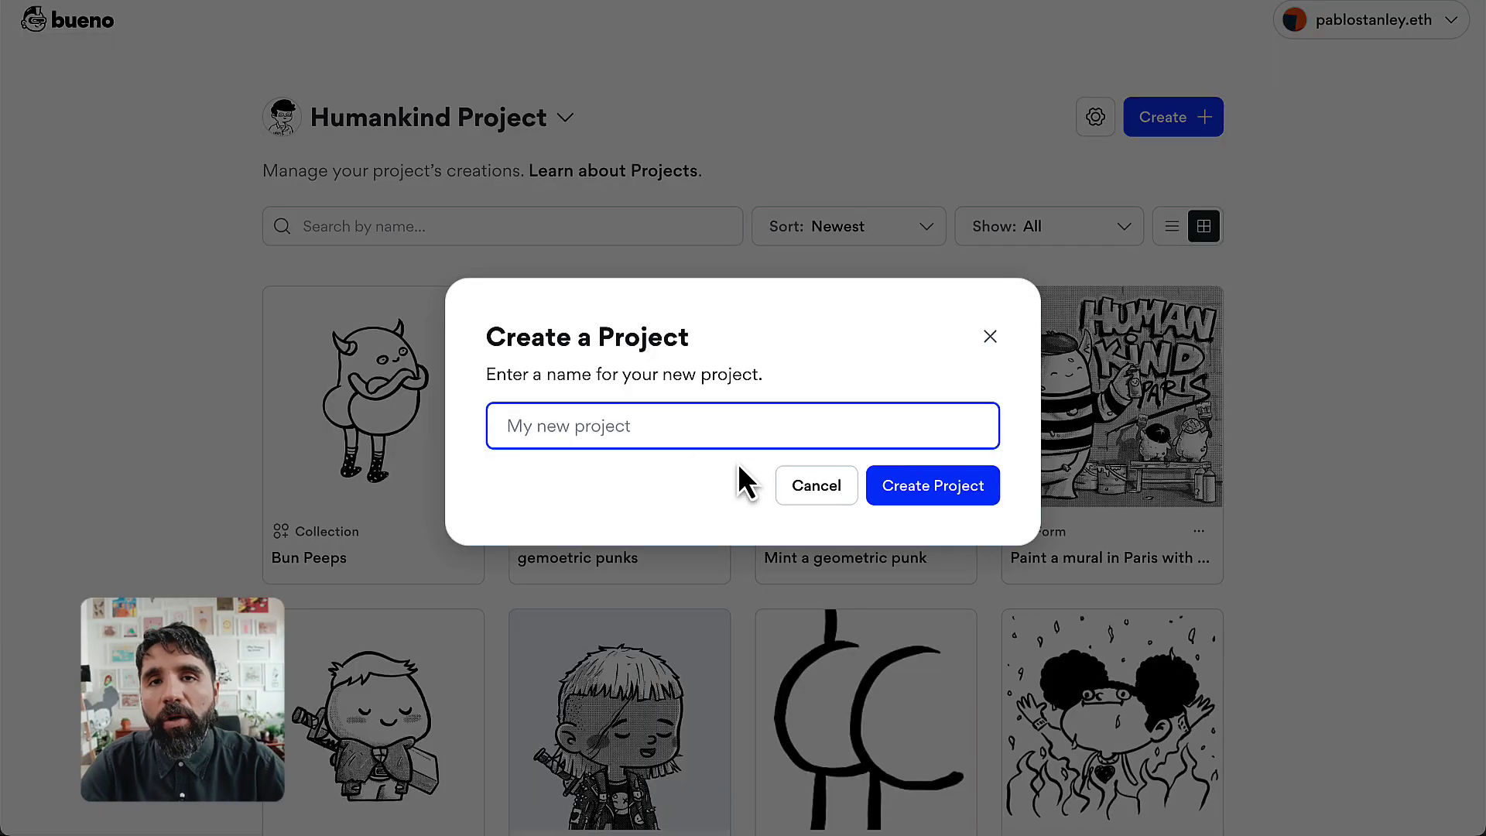
type("M")
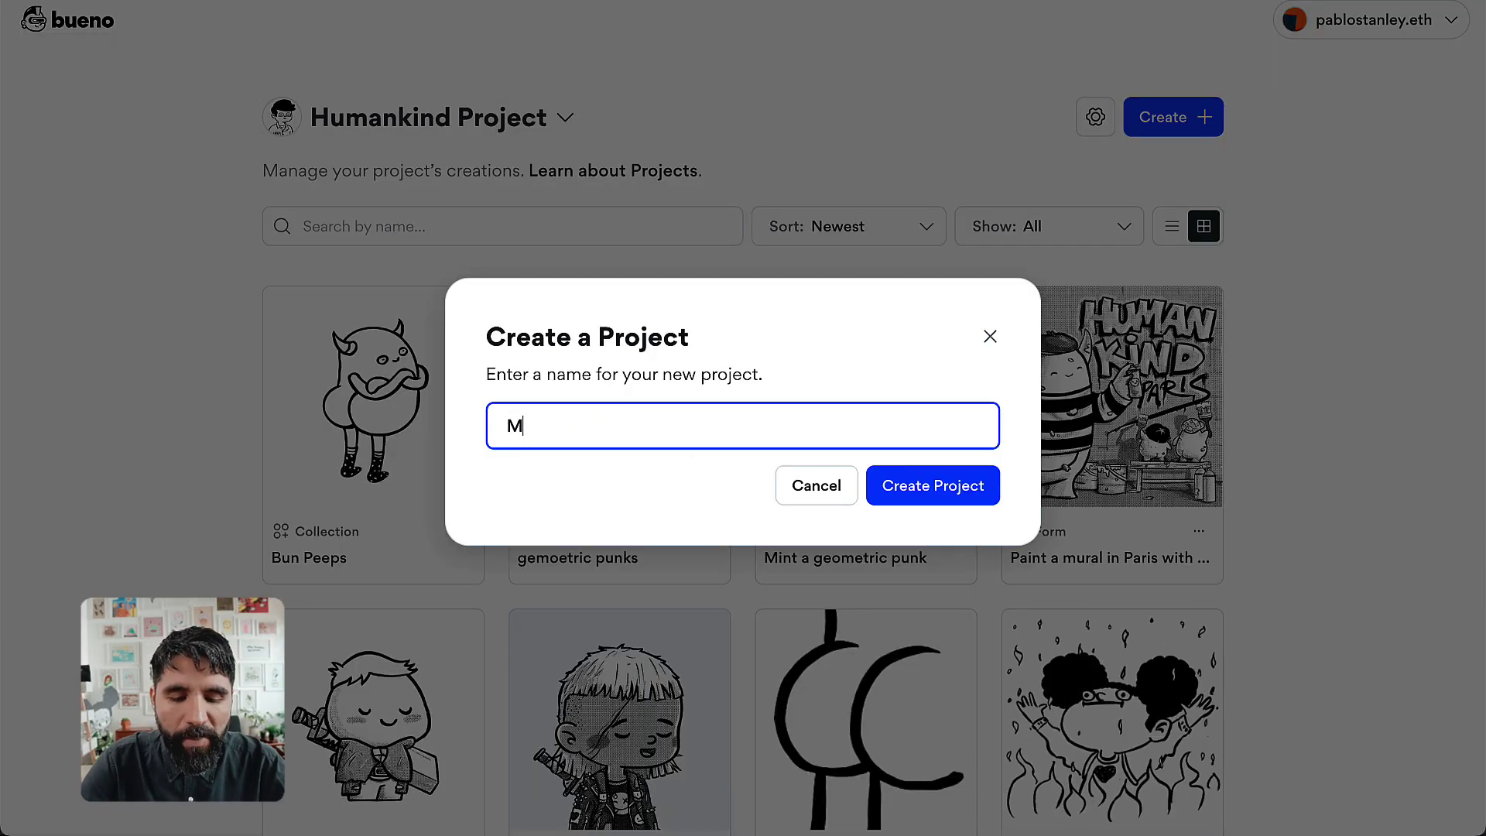
type("y Buns Pr")
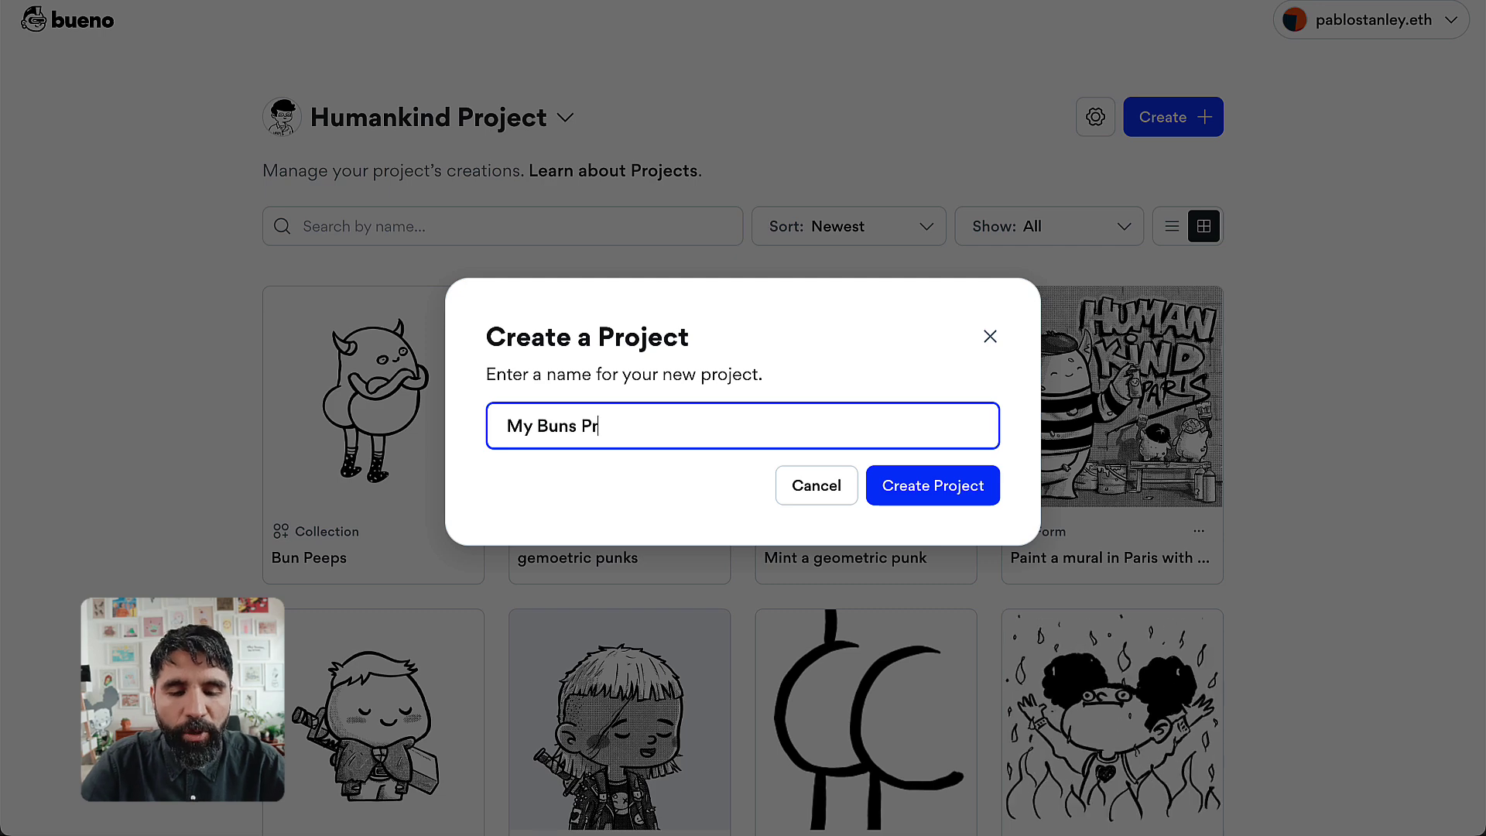
type("oject")
left_click(938, 483)
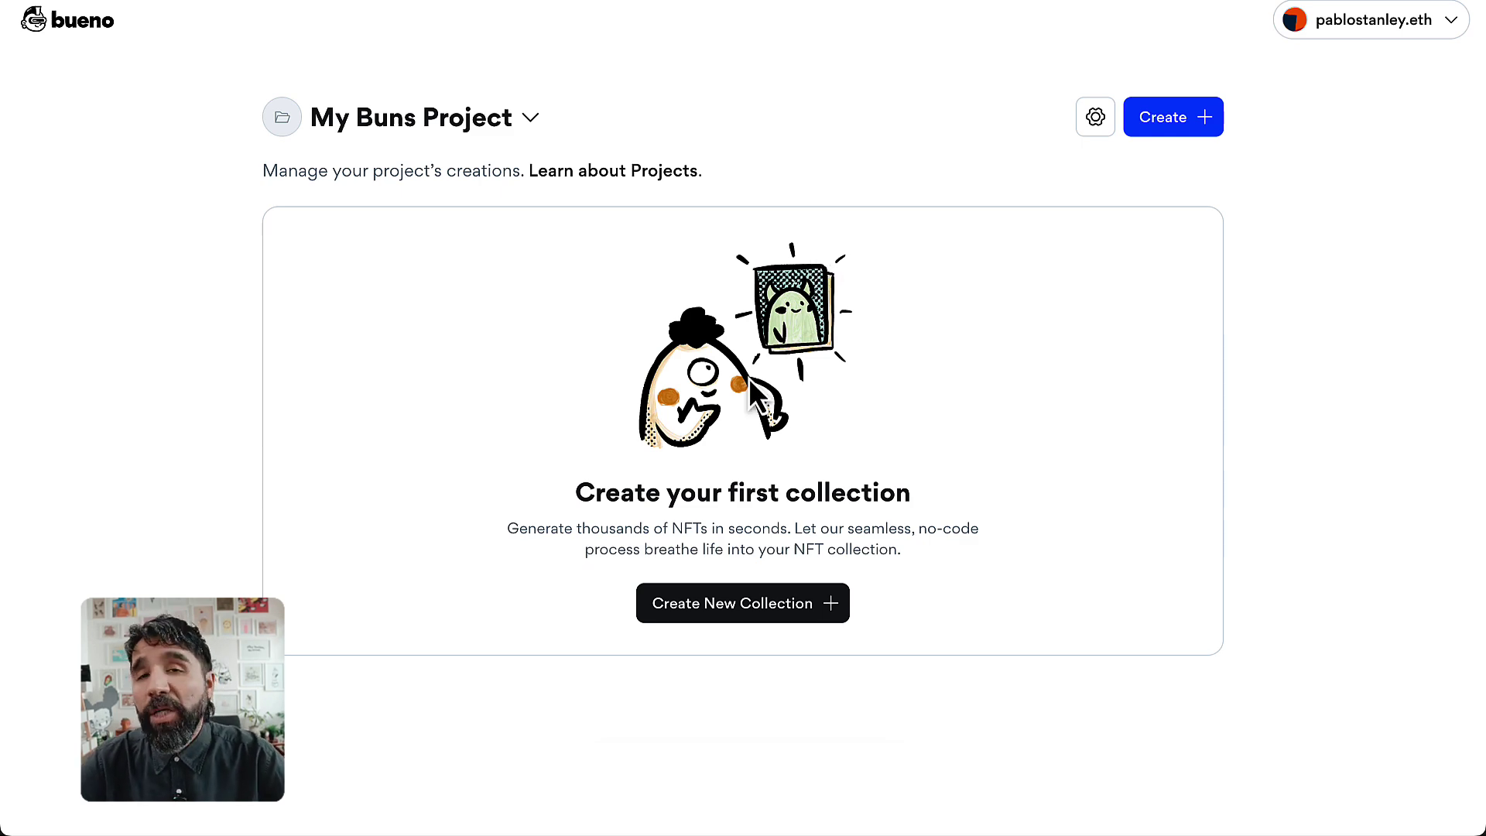
left_click(709, 604)
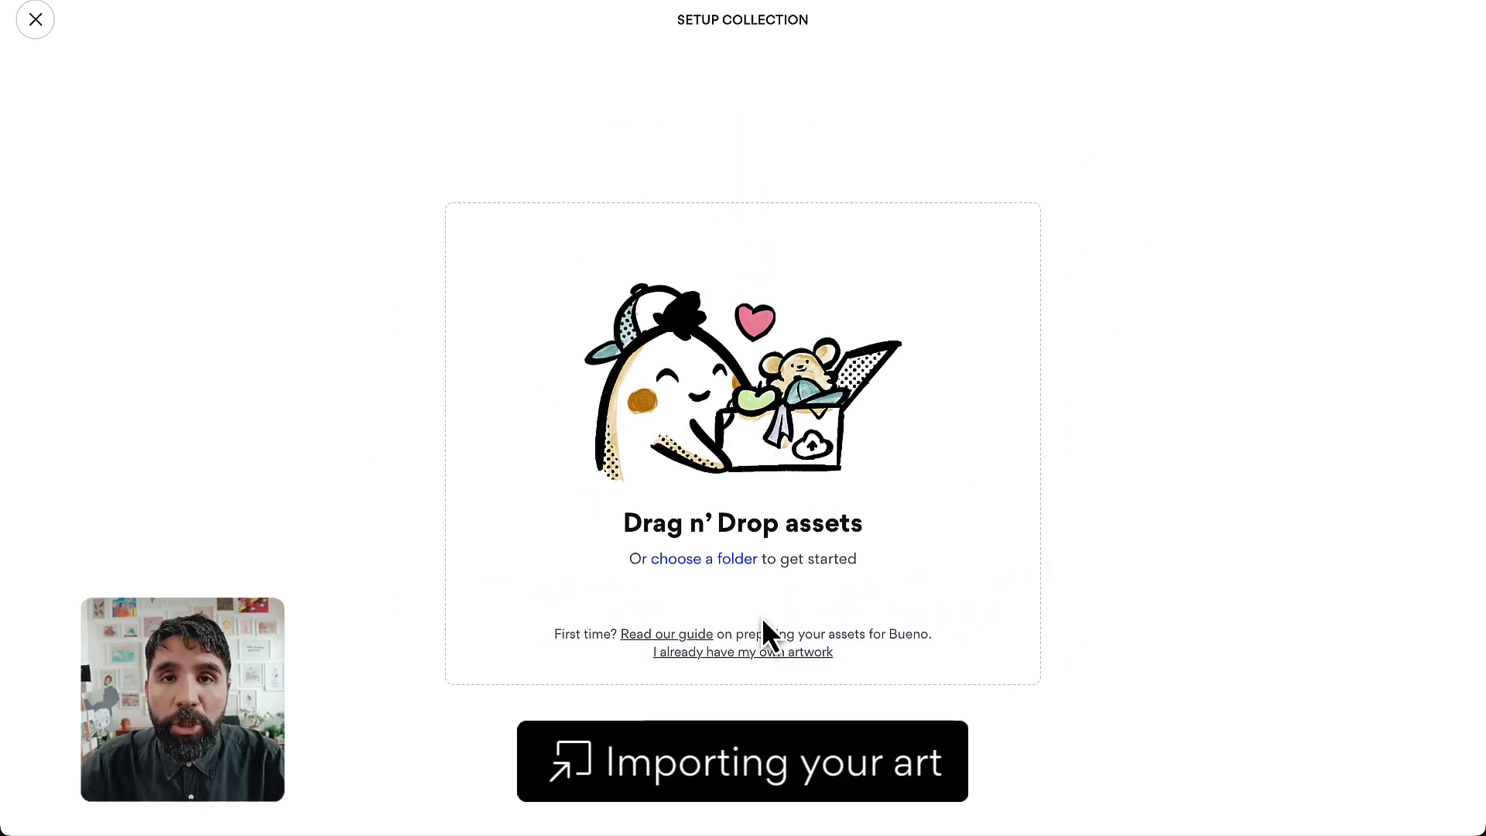
Drag the BUNSSSS Export folder from Finder onto Bueno's Drag n' Drop area.
key("super+Tab")
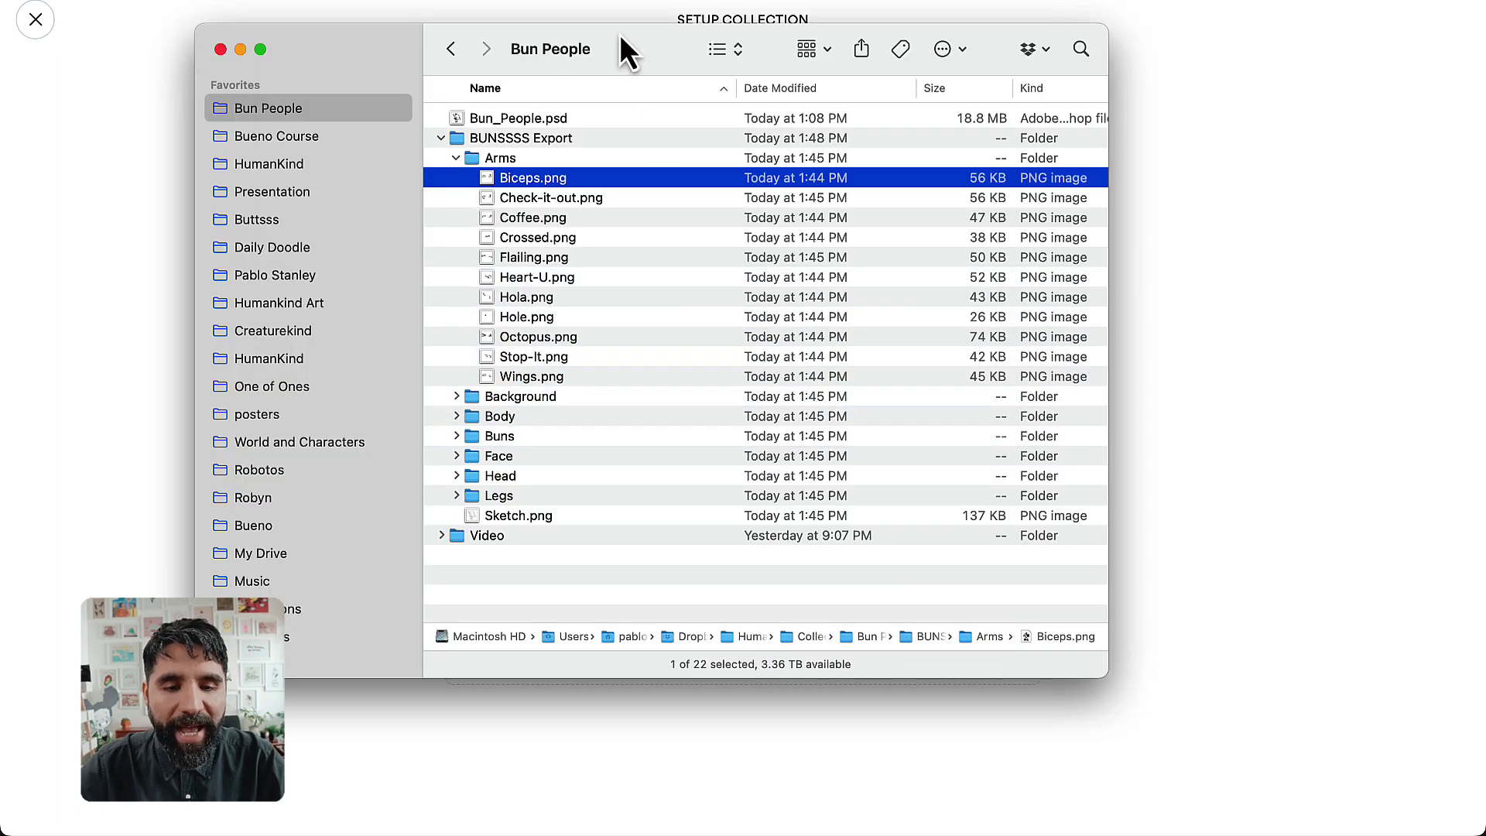
left_click(456, 158)
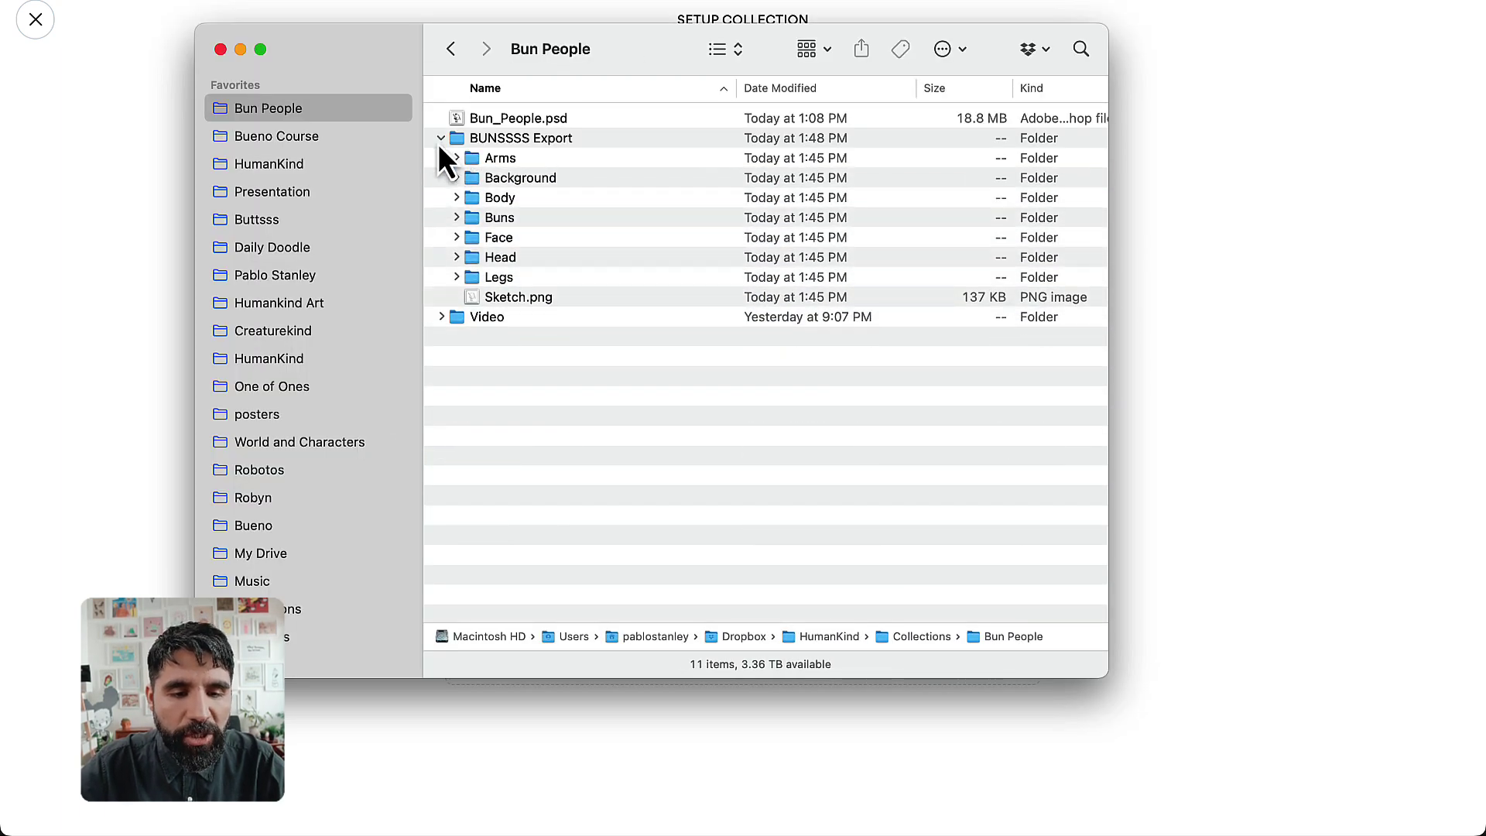
left_click(470, 143)
left_click_drag(401, 74, 1021, 92)
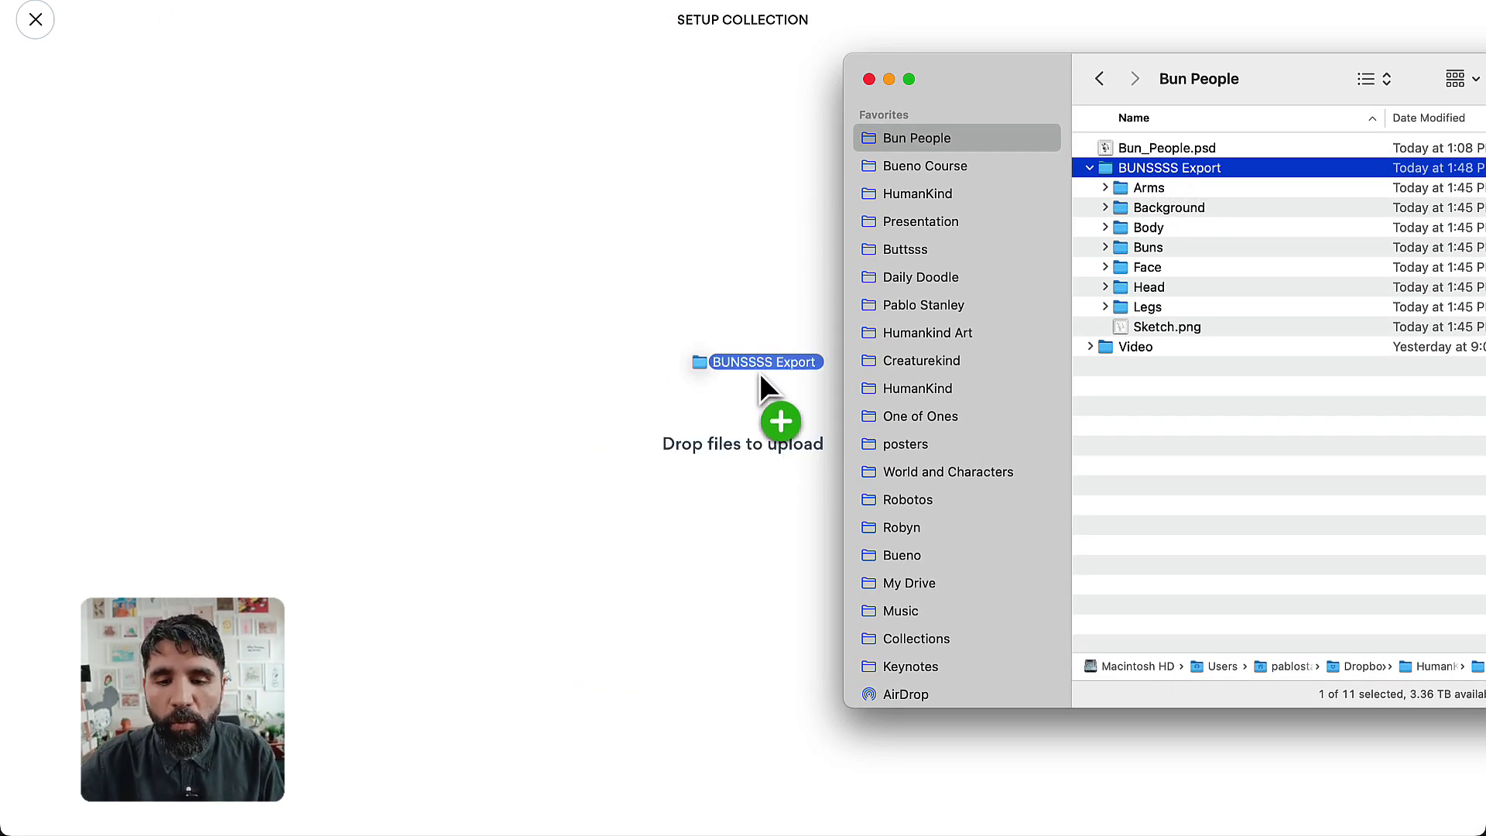
left_click_drag(1171, 171, 747, 376)
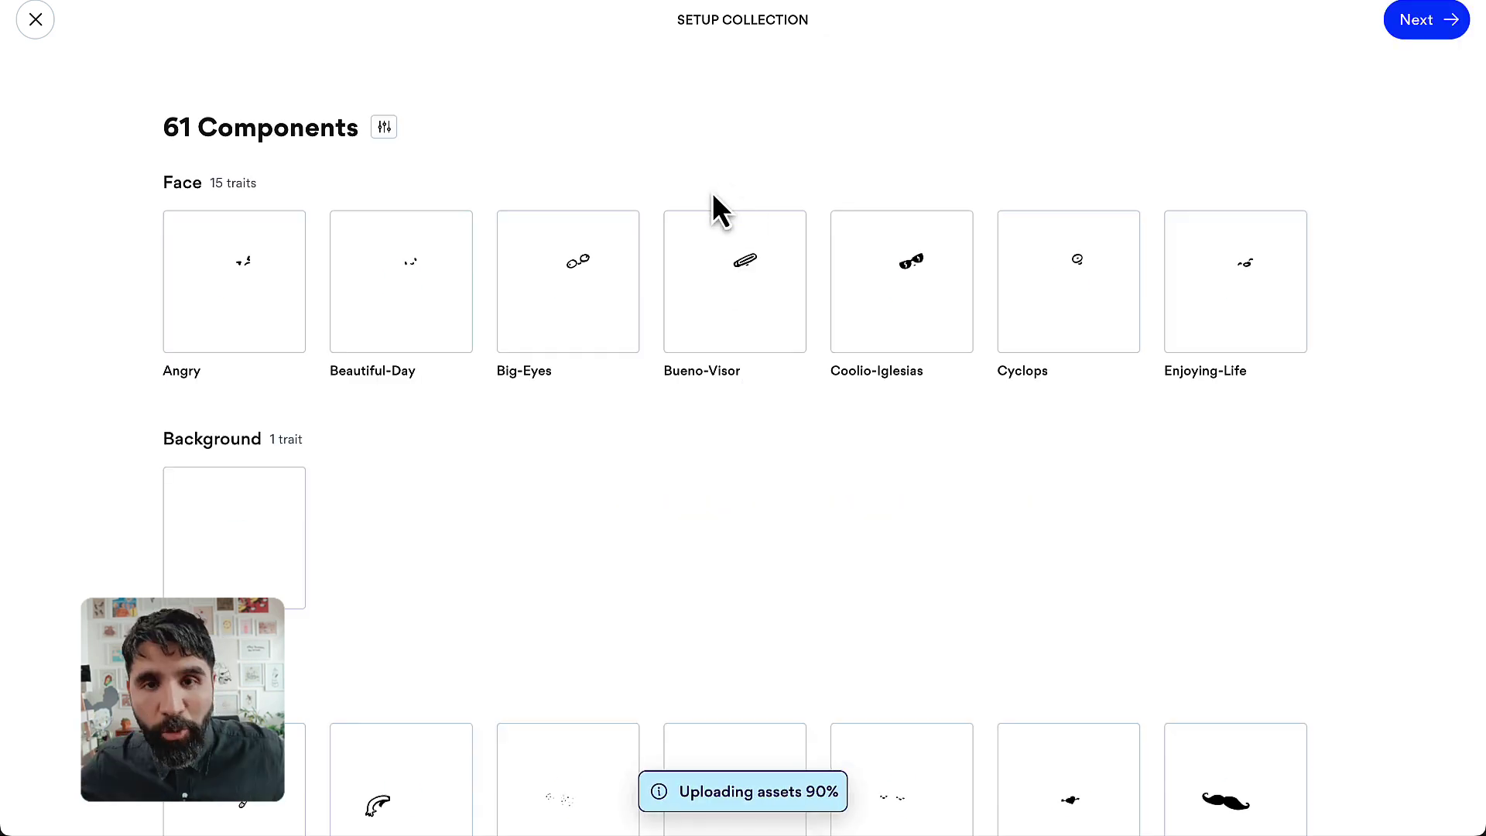
scroll(647, 237, "down", 2)
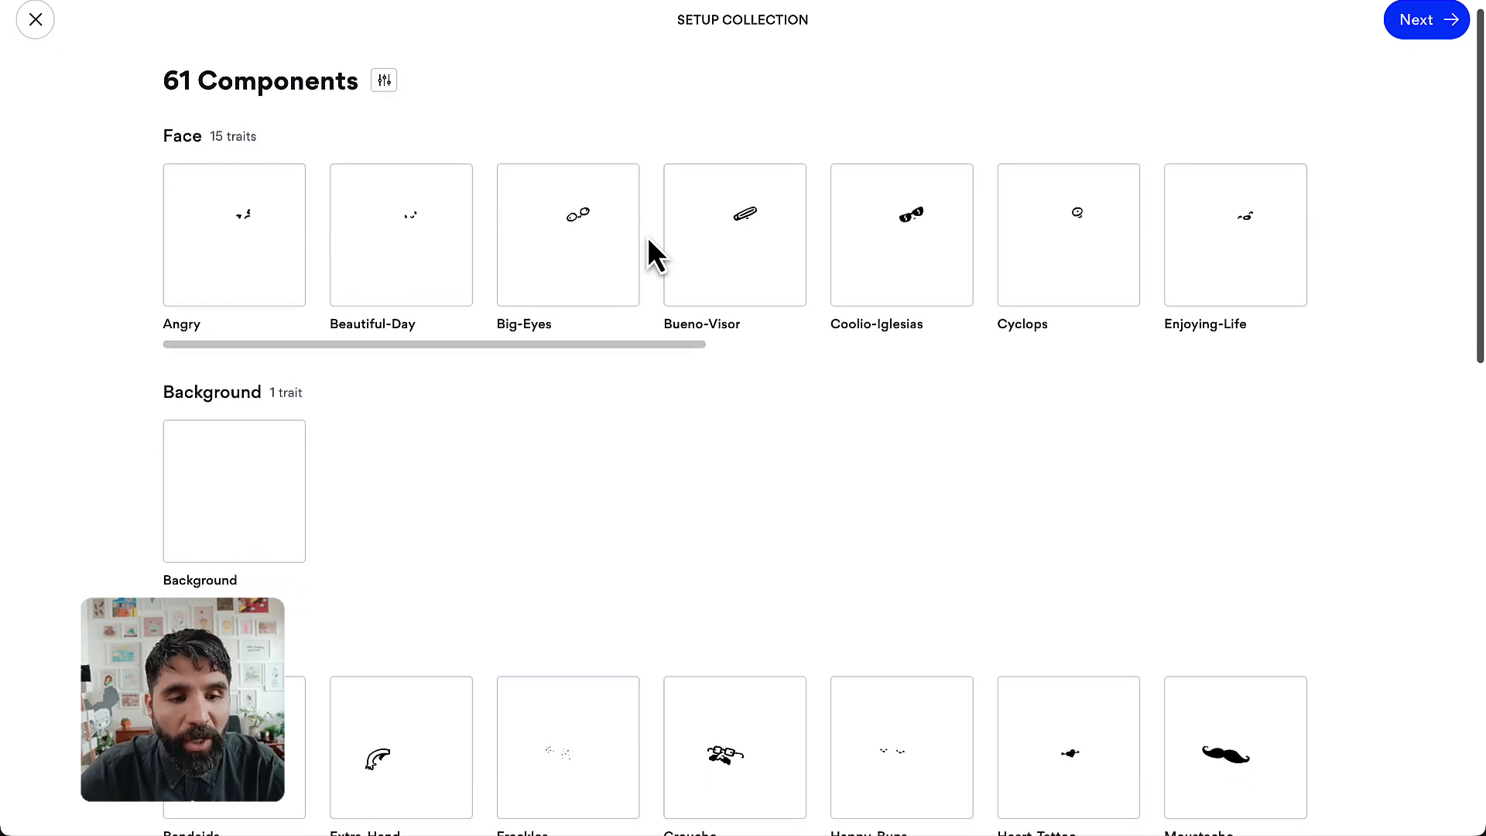
scroll(647, 236, "down", 3)
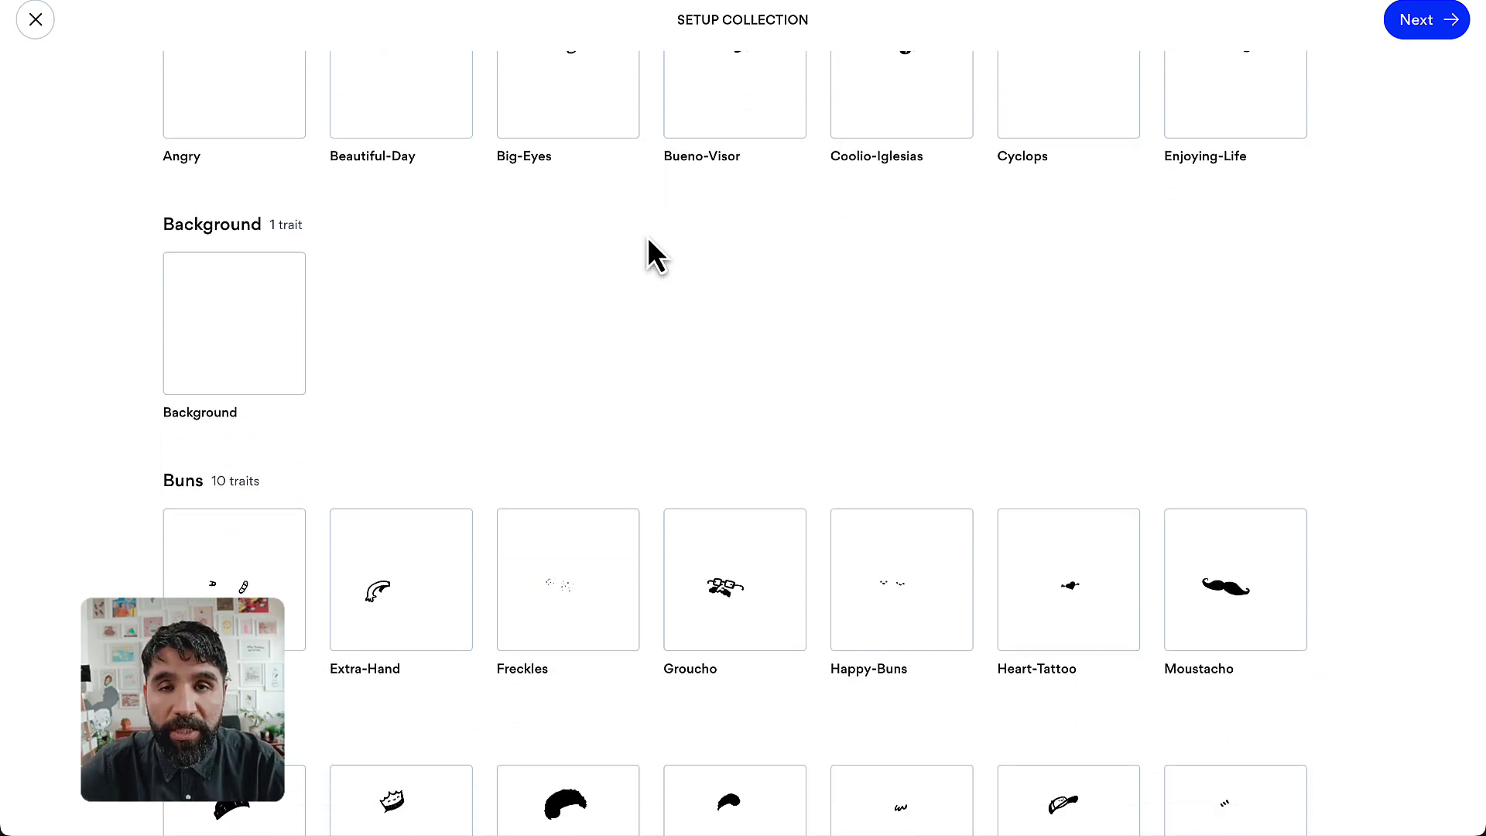
scroll(646, 237, "down", 3)
scroll(646, 244, "down", 6)
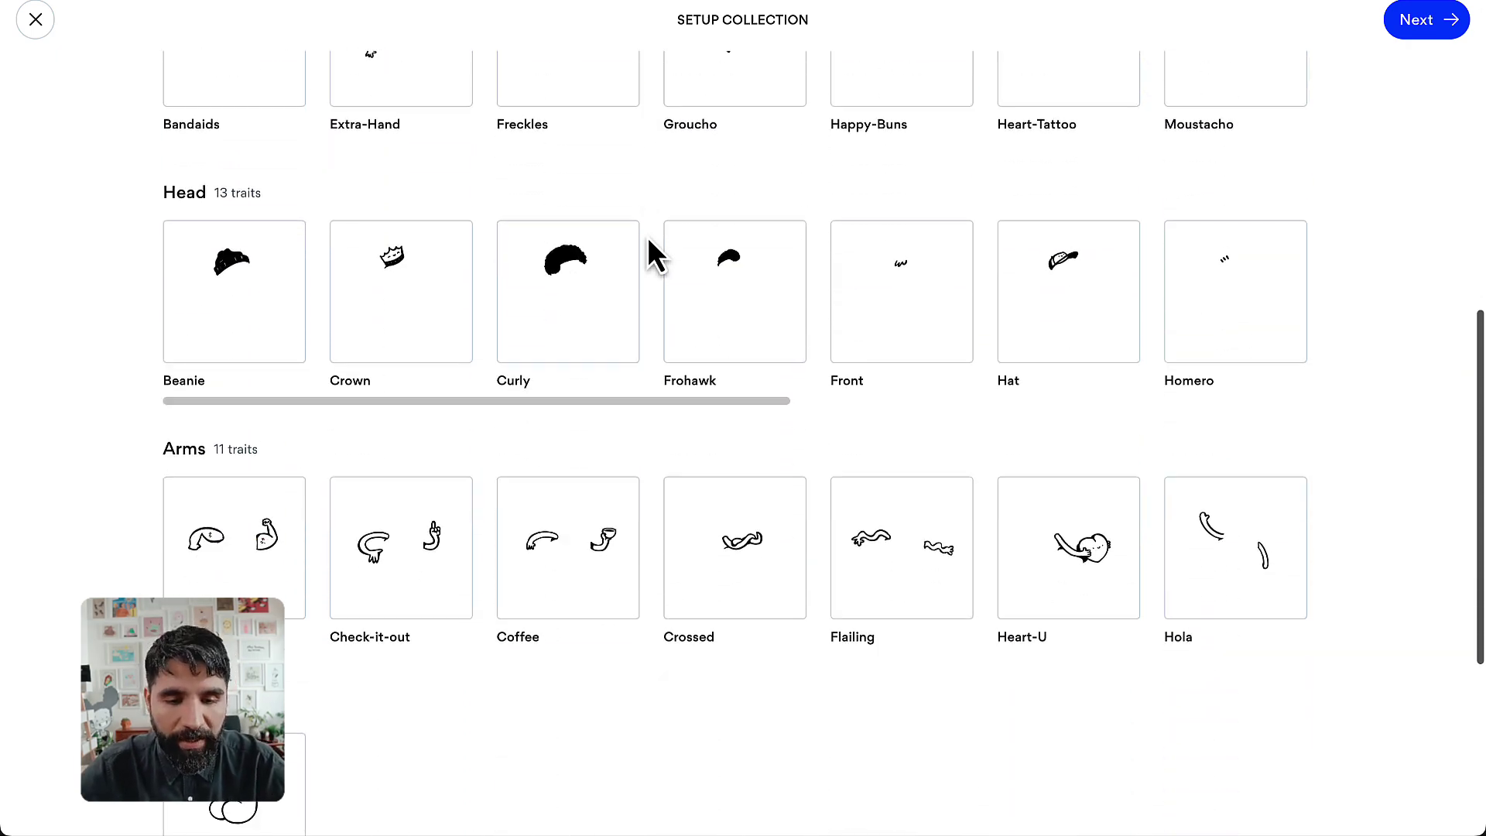
scroll(639, 250, "up", 3)
scroll(445, 214, "right", 1)
scroll(445, 214, "right", 4)
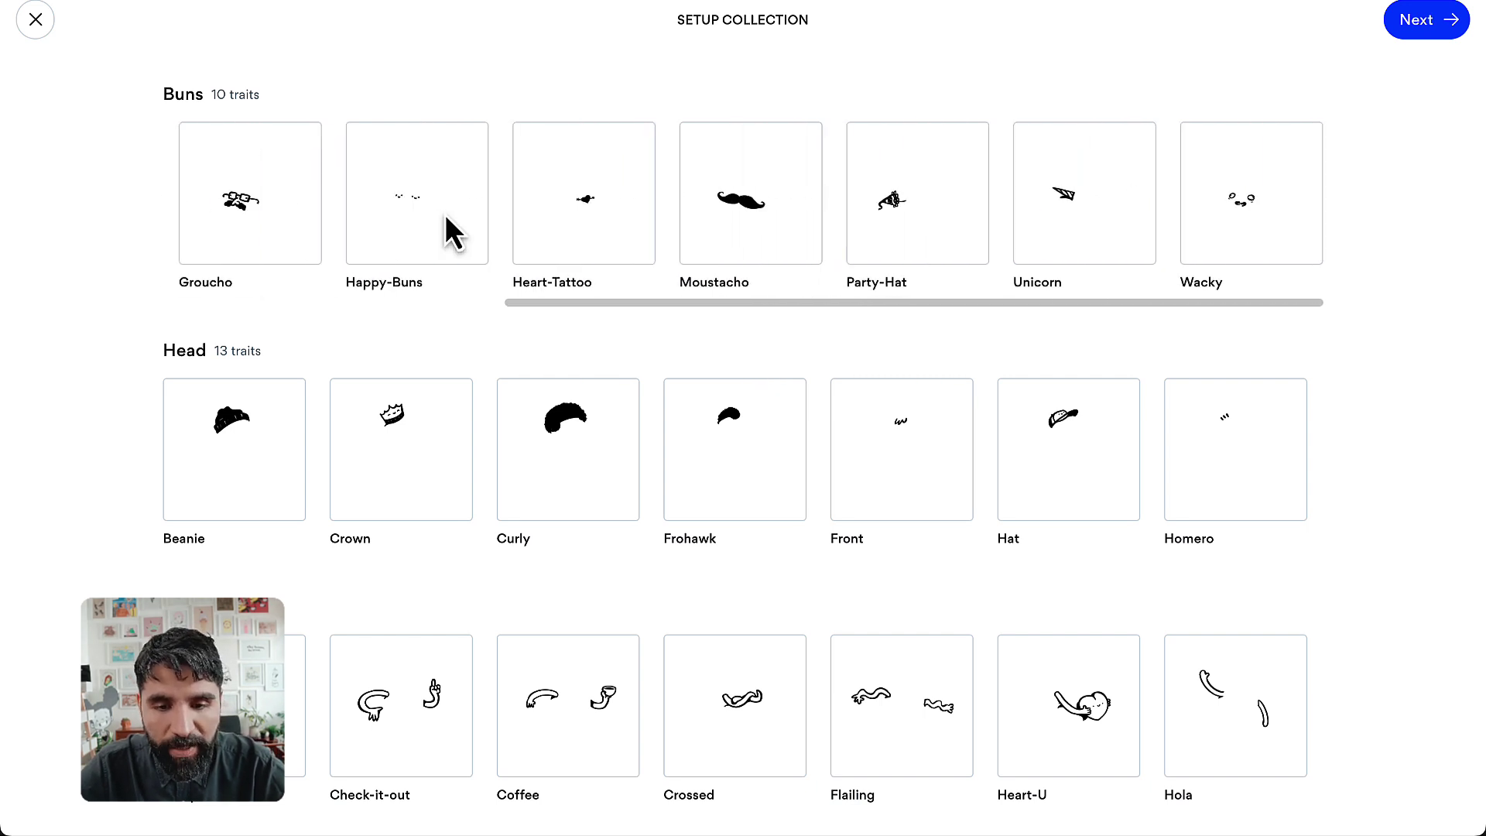
scroll(442, 220, "down", 1)
scroll(349, 279, "down", 2)
scroll(255, 330, "right", 1)
scroll(357, 305, "right", 9)
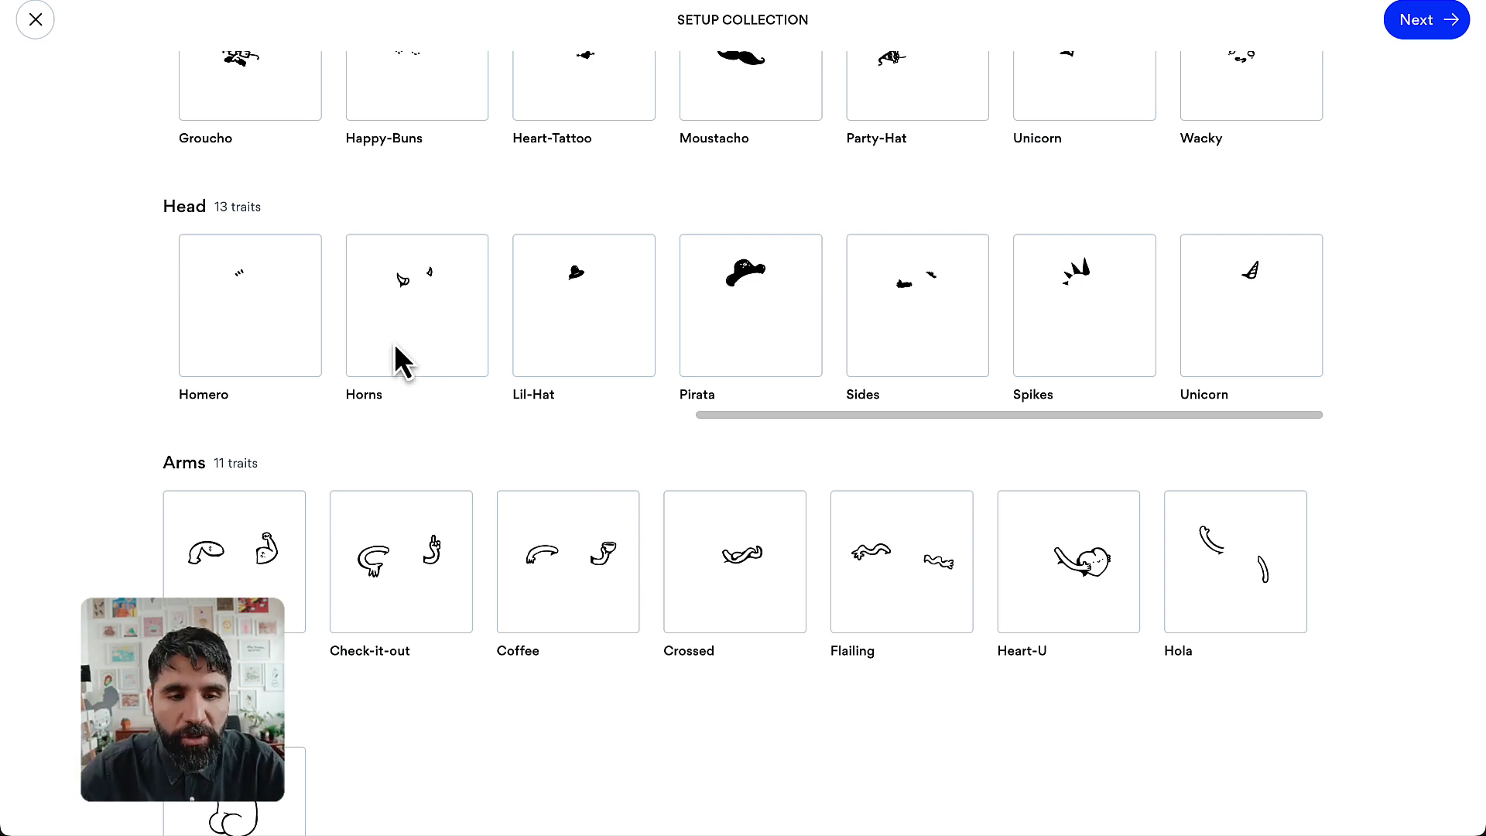
scroll(394, 342, "up", 6)
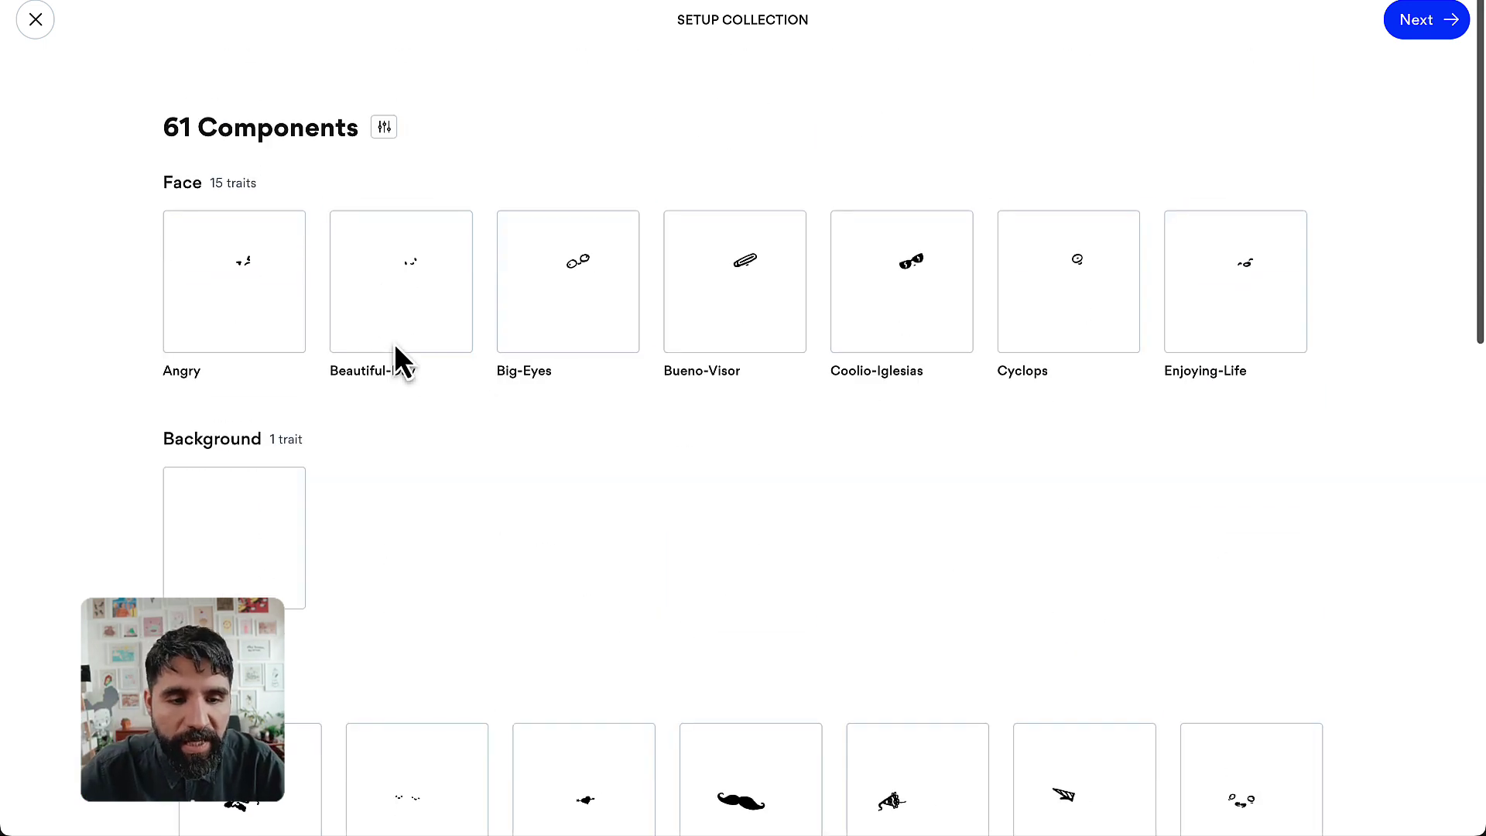
Review the imported trait groups such as Face, then go to Adjust Default Template.
double_click(178, 185)
left_click(187, 186)
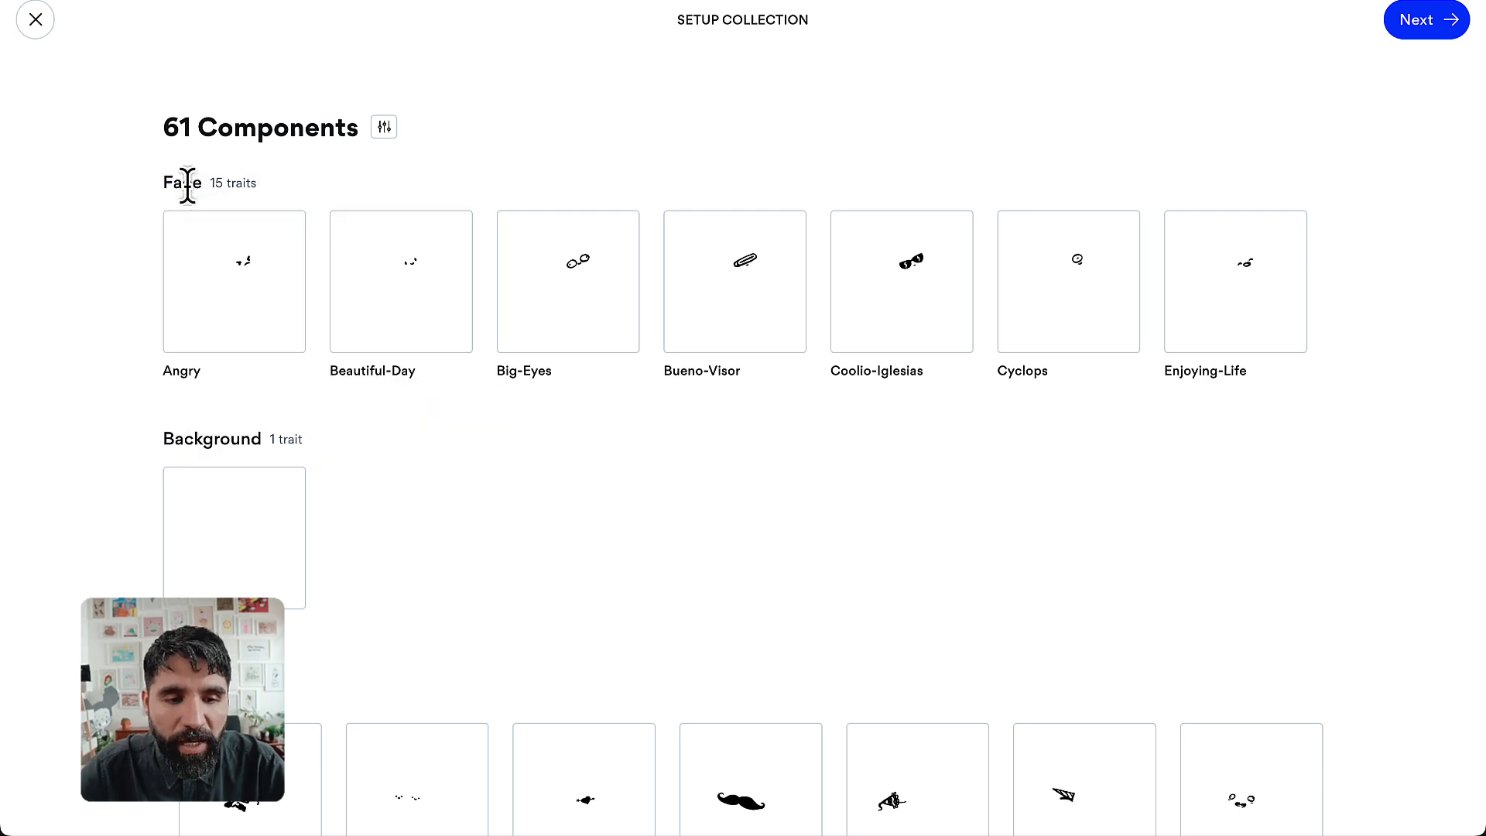
scroll(219, 465, "down", 2)
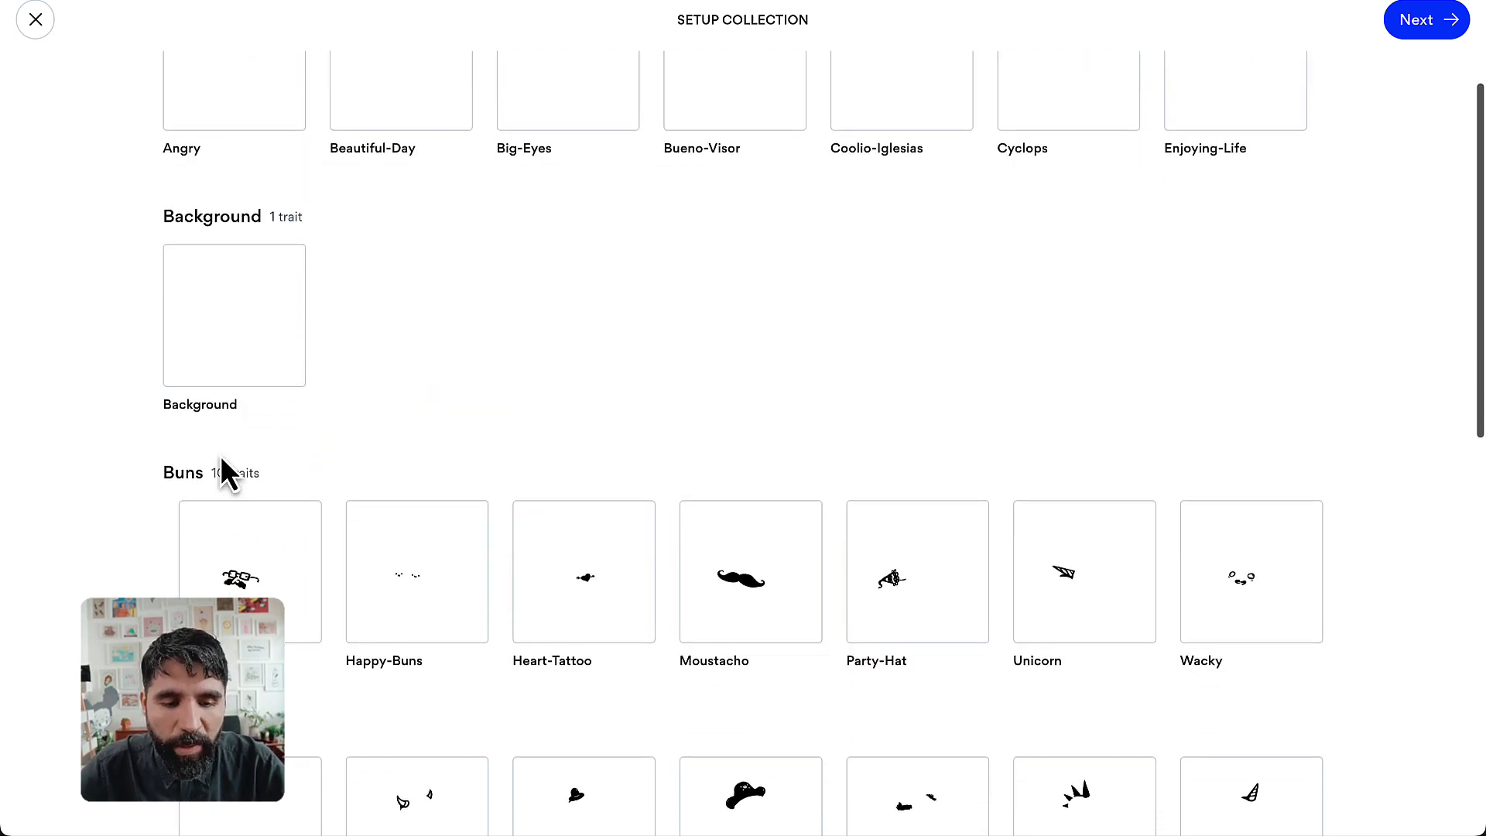
scroll(198, 360, "down", 1)
scroll(194, 366, "down", 1)
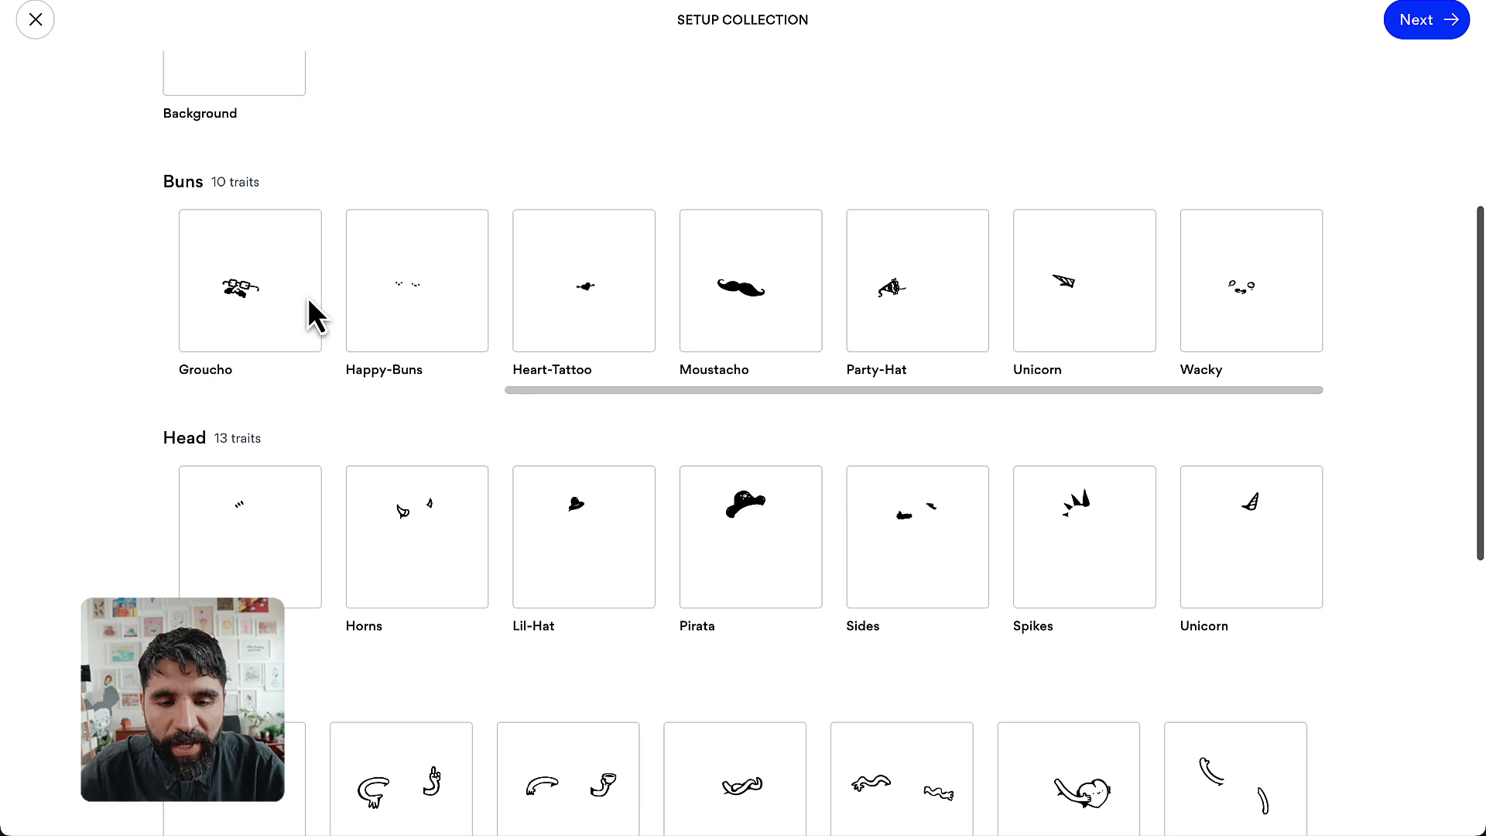
scroll(866, 299, "left", 3)
scroll(864, 298, "left", 1)
scroll(865, 299, "down", 1)
scroll(864, 298, "down", 1)
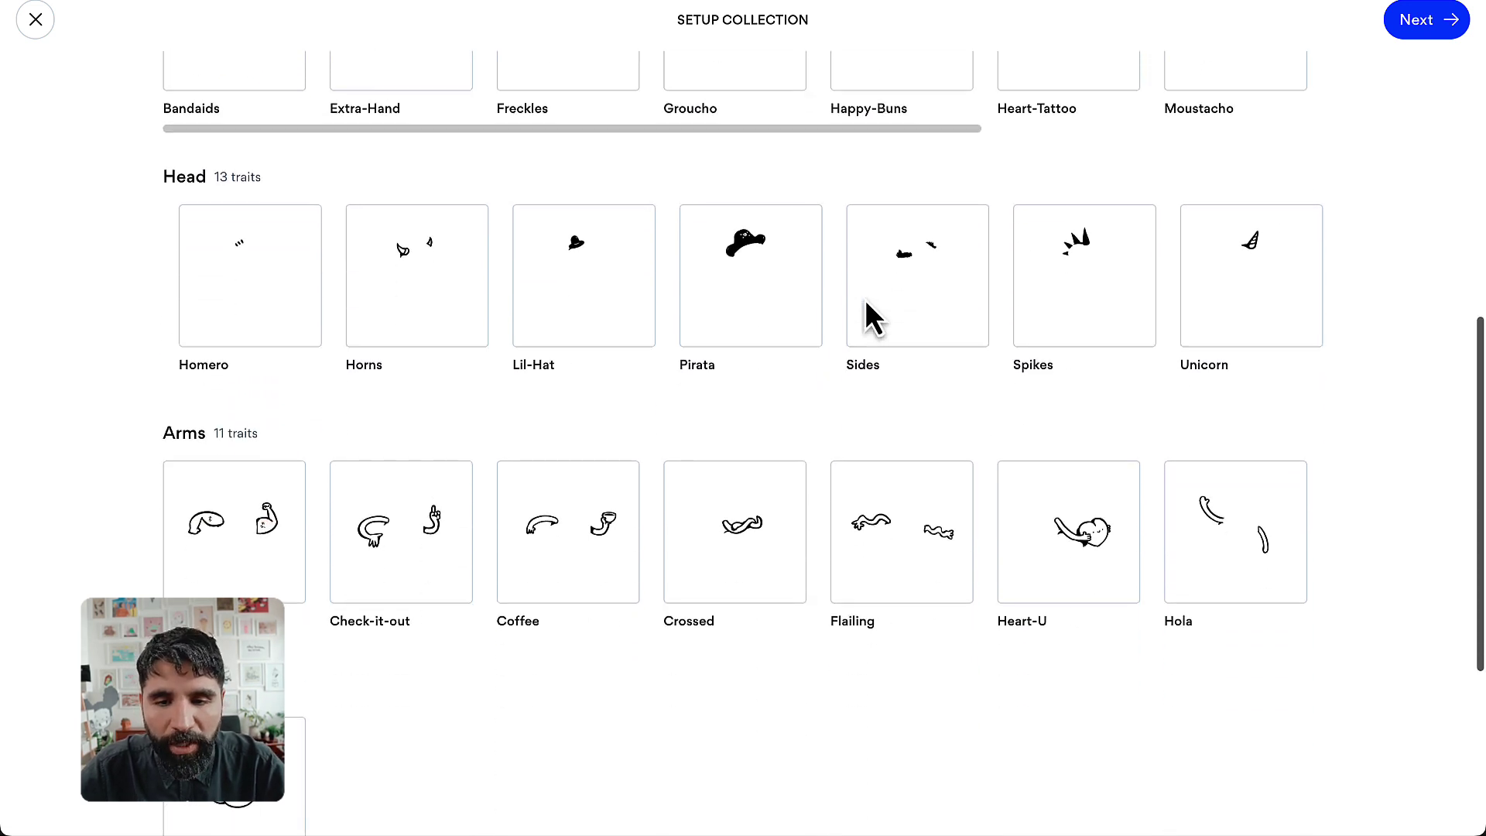
scroll(865, 302, "down", 1)
left_click(1414, 27)
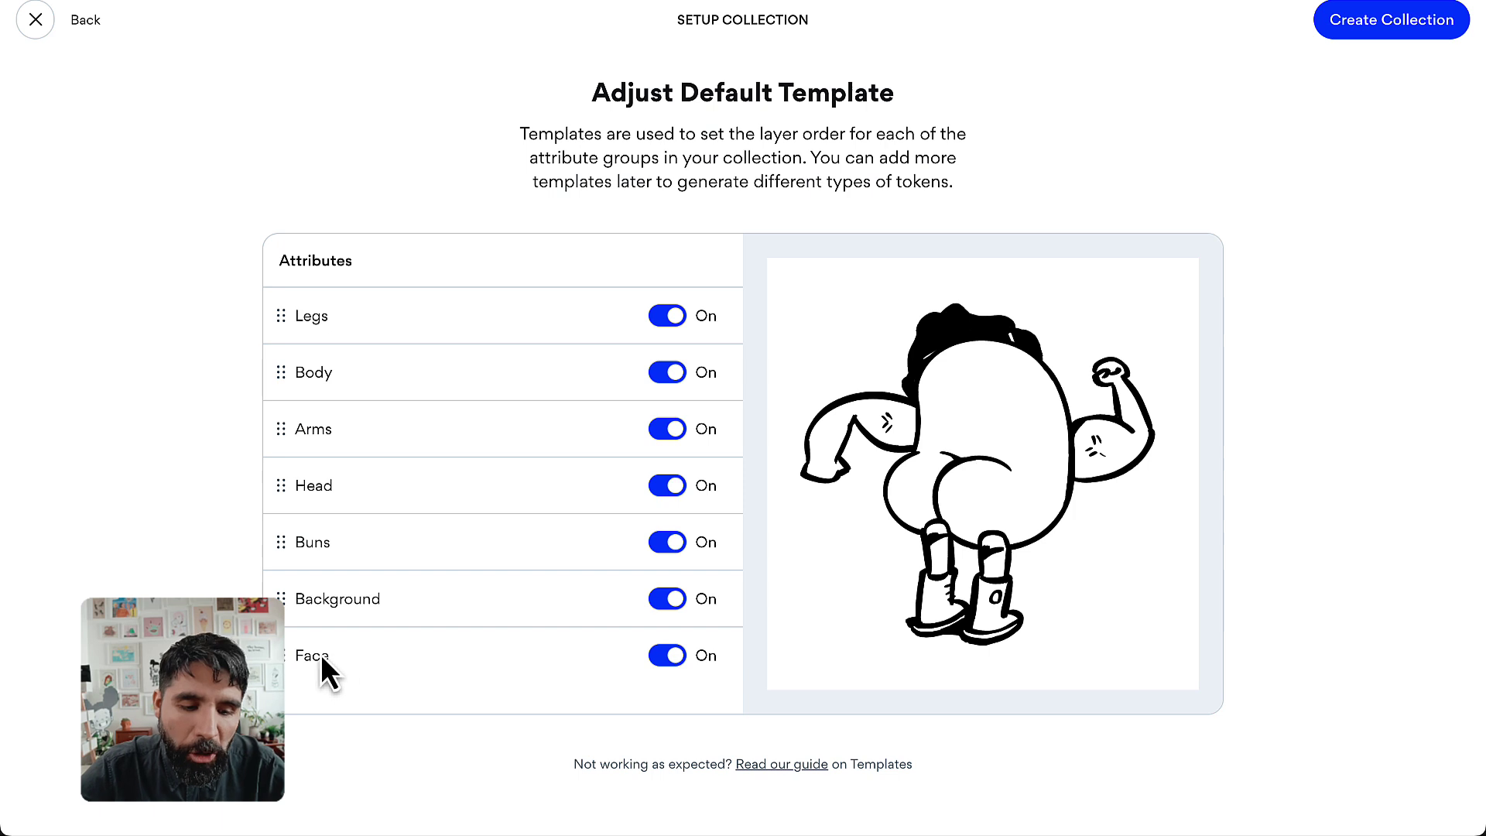
Order the layers Arms, Face, Head, Buns, Body, Legs, Background, and recheck Arms visibility.
left_click_drag(291, 674, 291, 325)
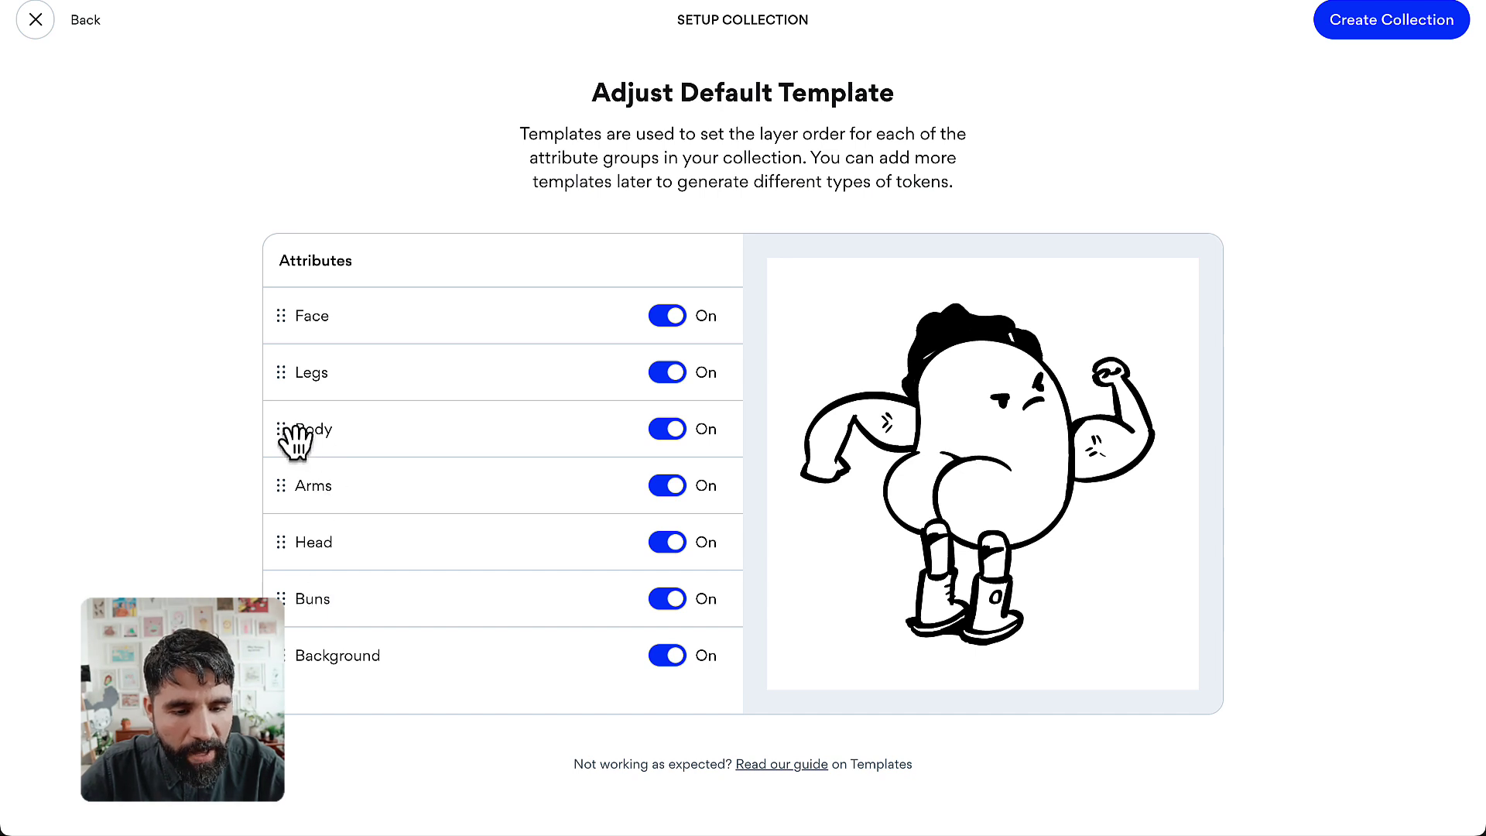
mouse_move(285, 429)
left_mouse_down()
mouse_move(291, 581)
mouse_move(301, 557)
left_mouse_up()
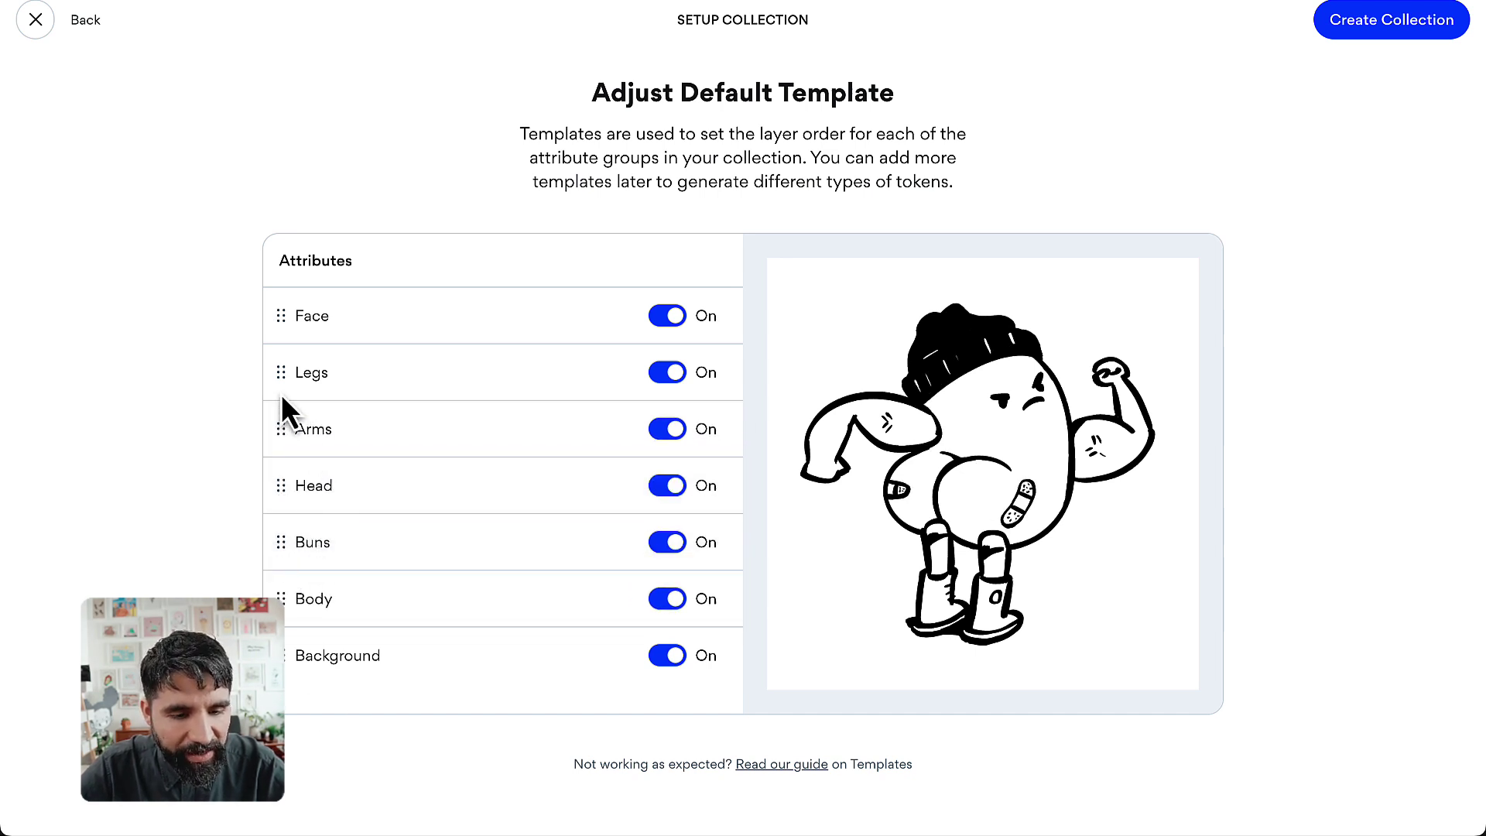
left_click_drag(290, 384, 303, 580)
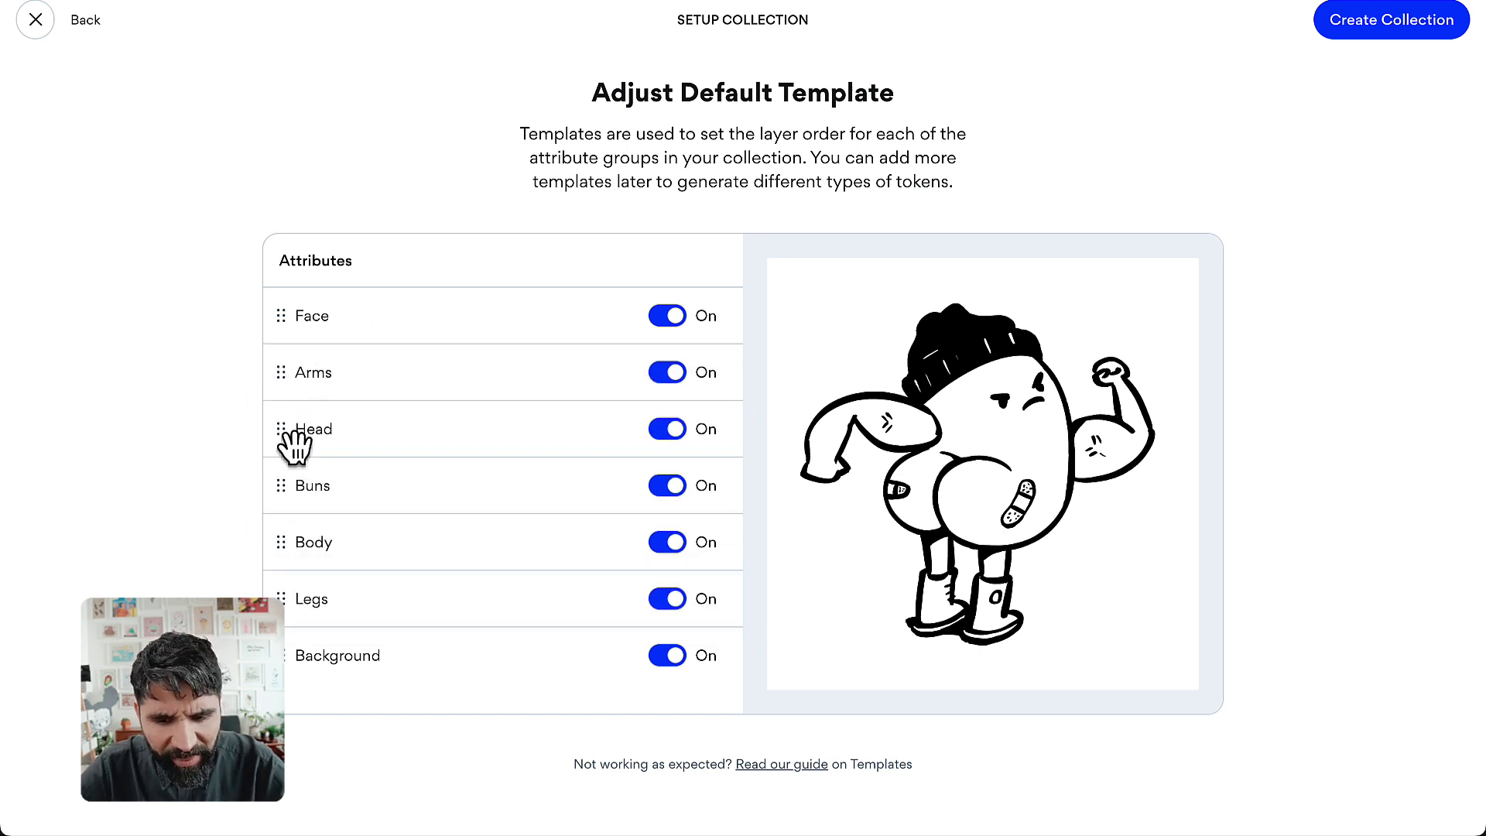
left_click_drag(293, 445, 290, 392)
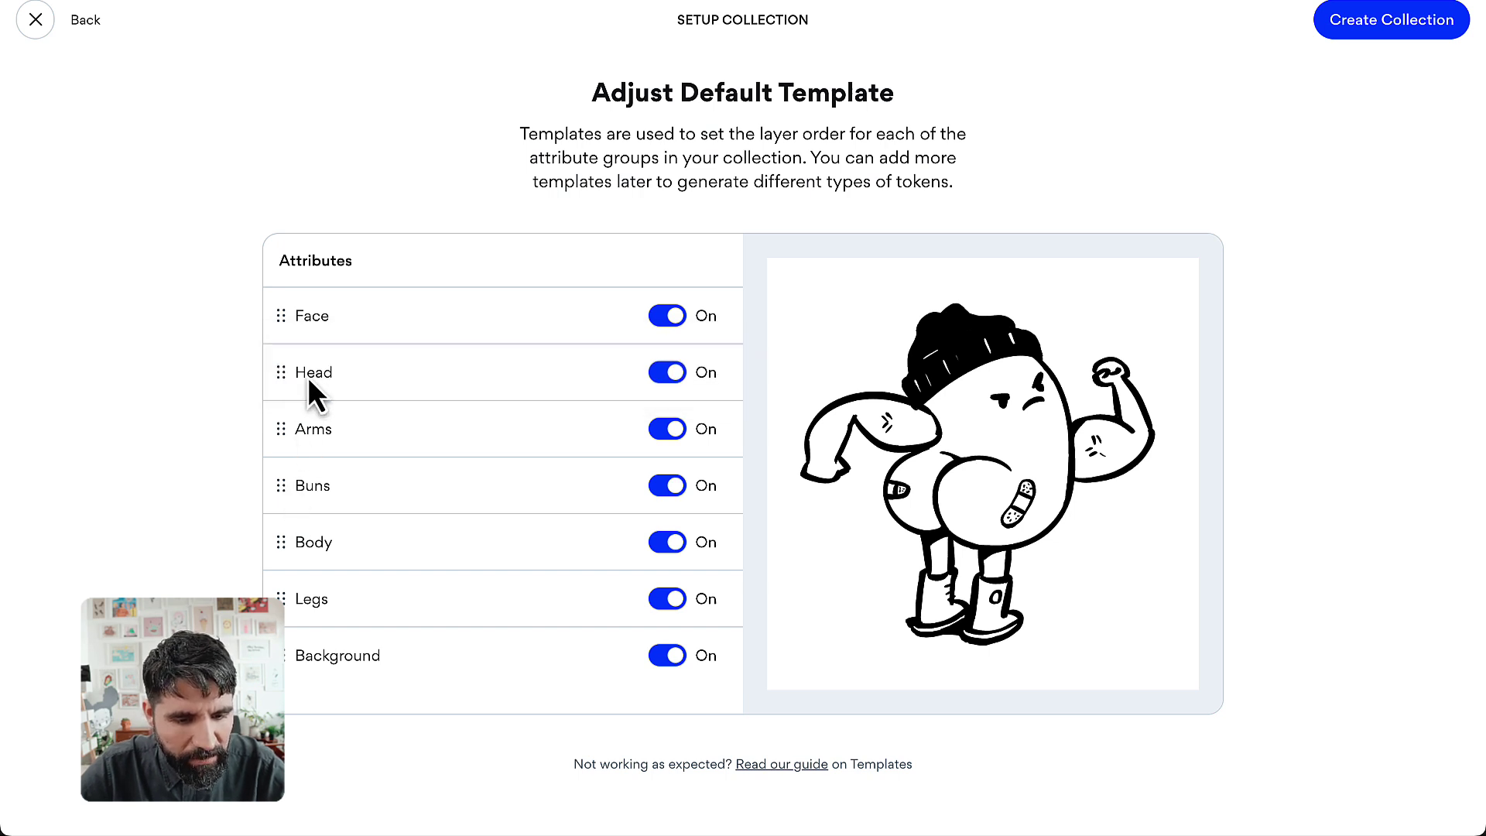
left_click_drag(294, 448, 285, 334)
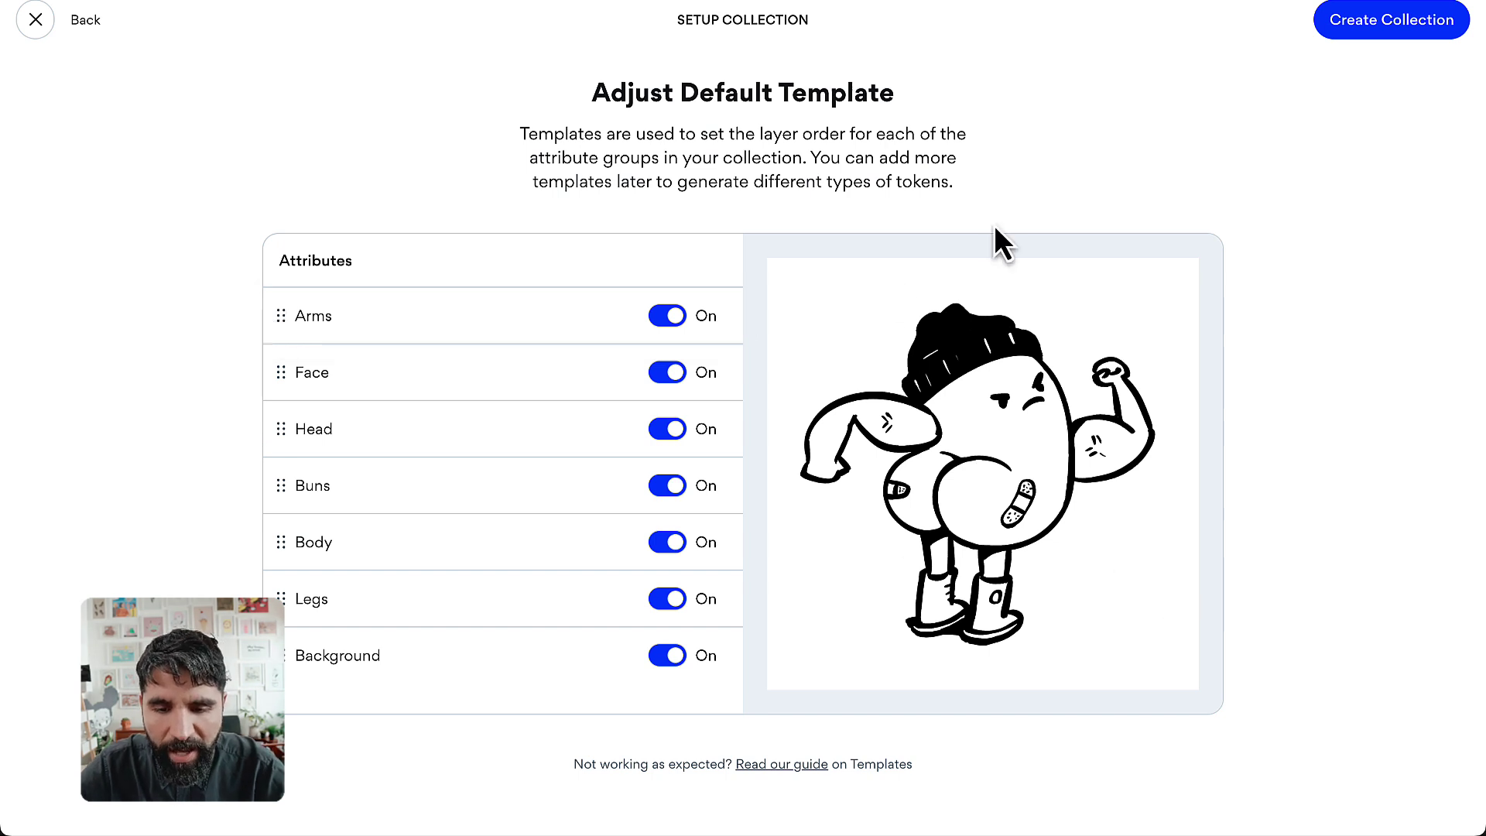
left_click(668, 326)
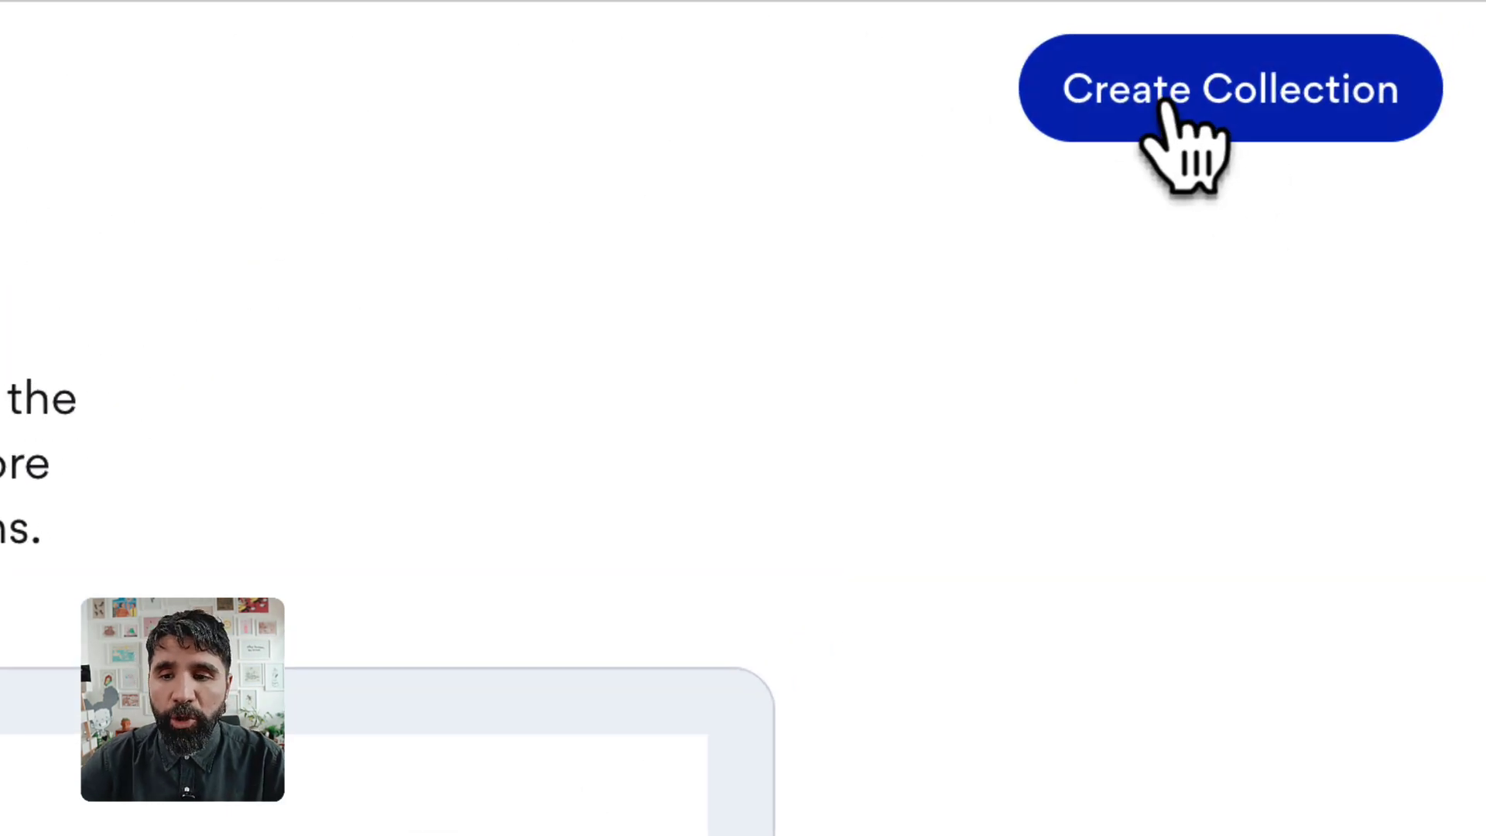
Create the collection, generating 10000 BUNSSSS Export token previews.
left_click(1166, 105)
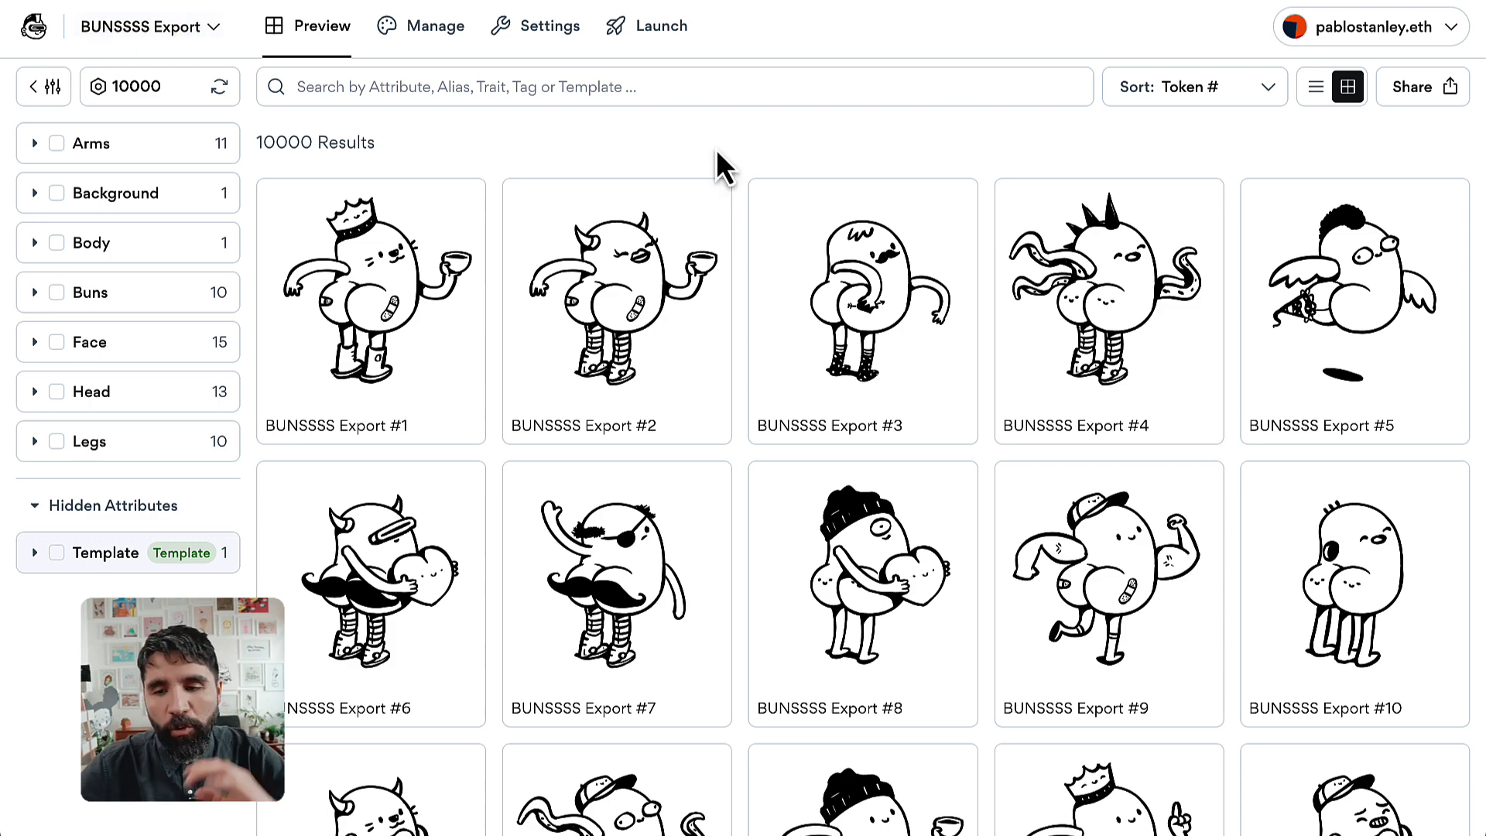
Change the collection name in Settings to 'Buns People' and save.
left_click(555, 38)
left_click(455, 398)
key("ctrl+a")
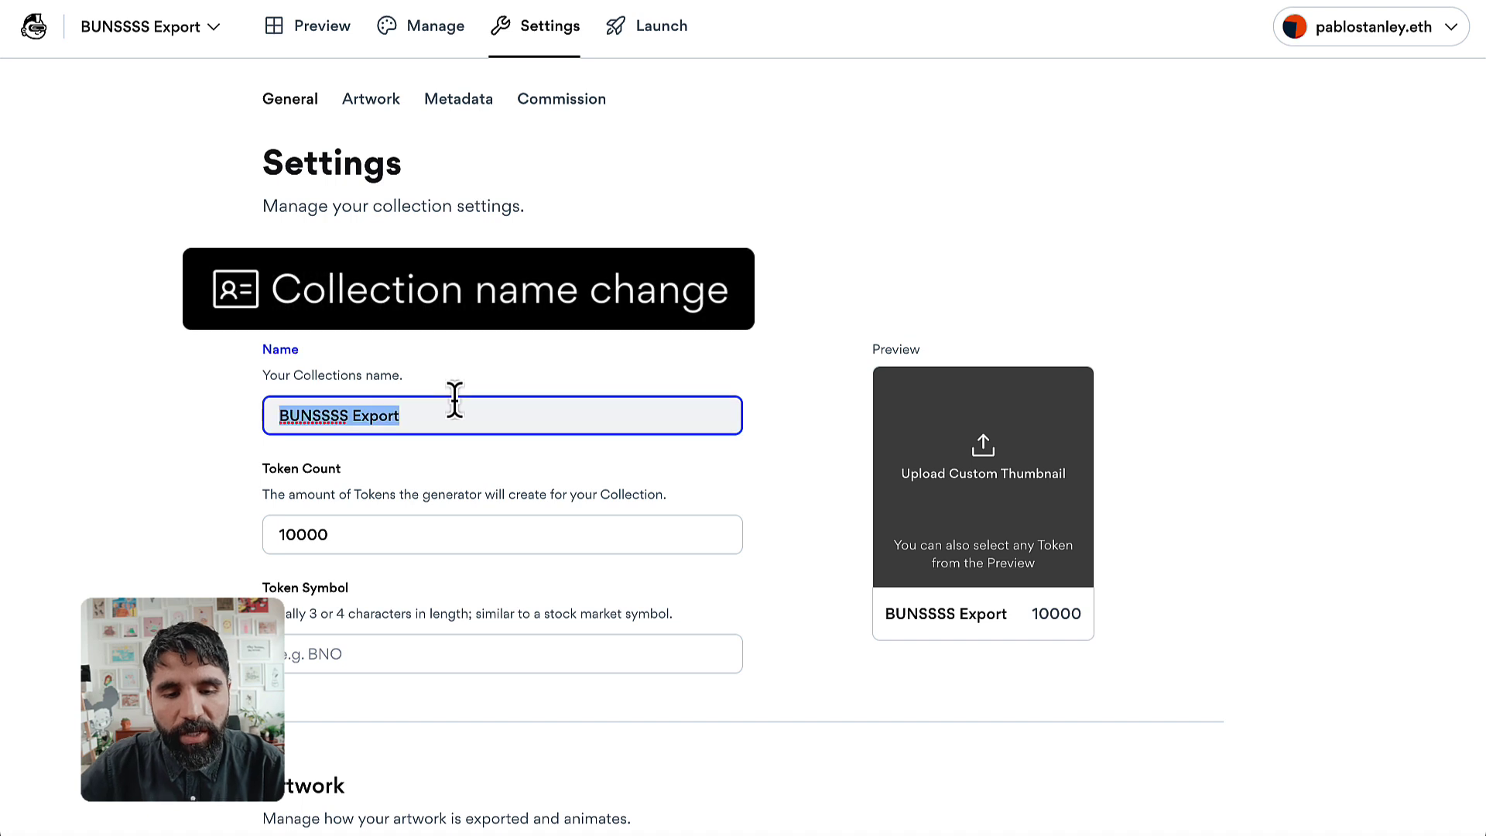
type("Buns")
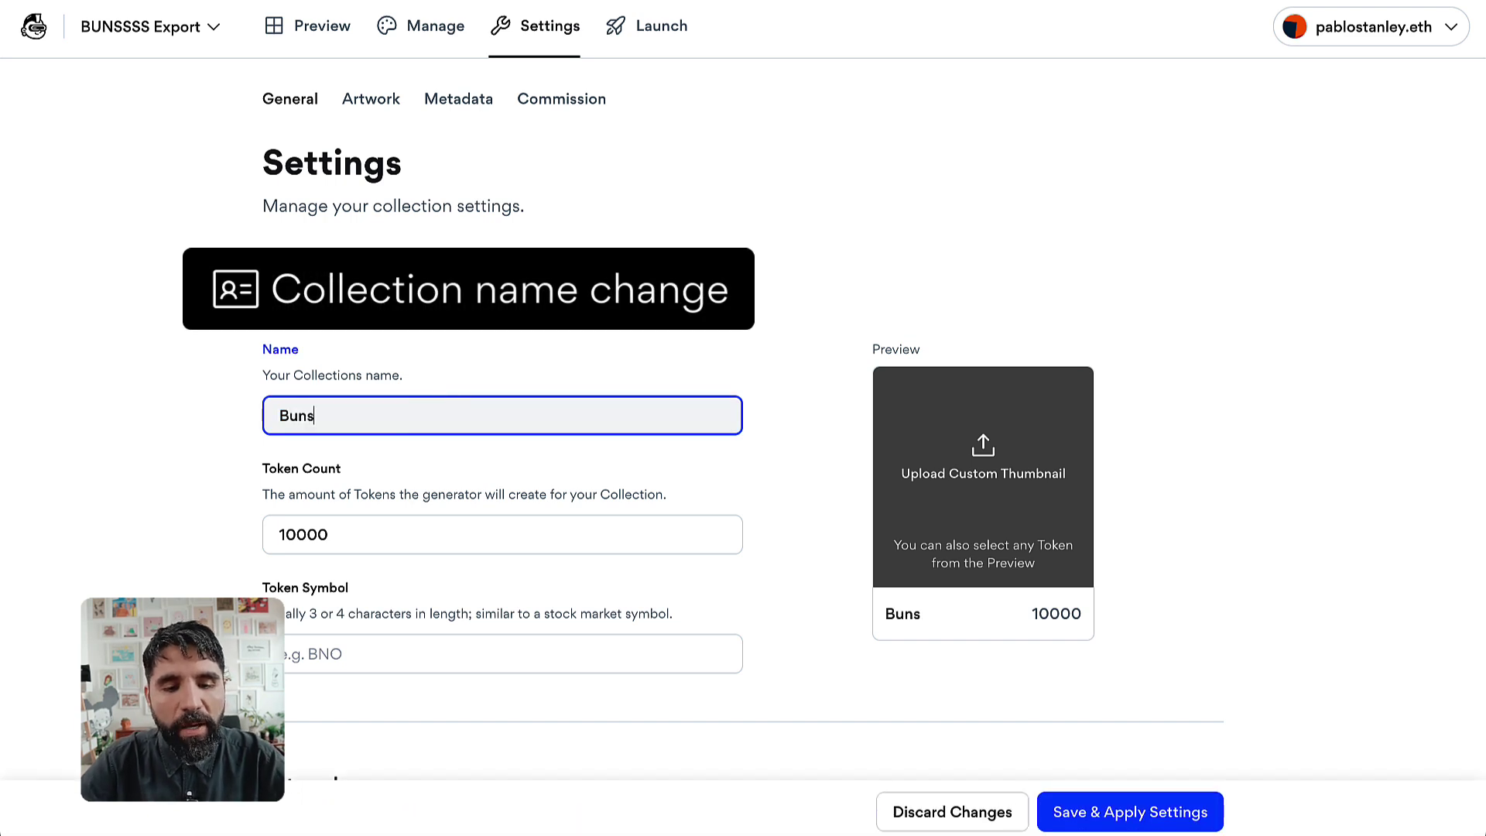
type(" People")
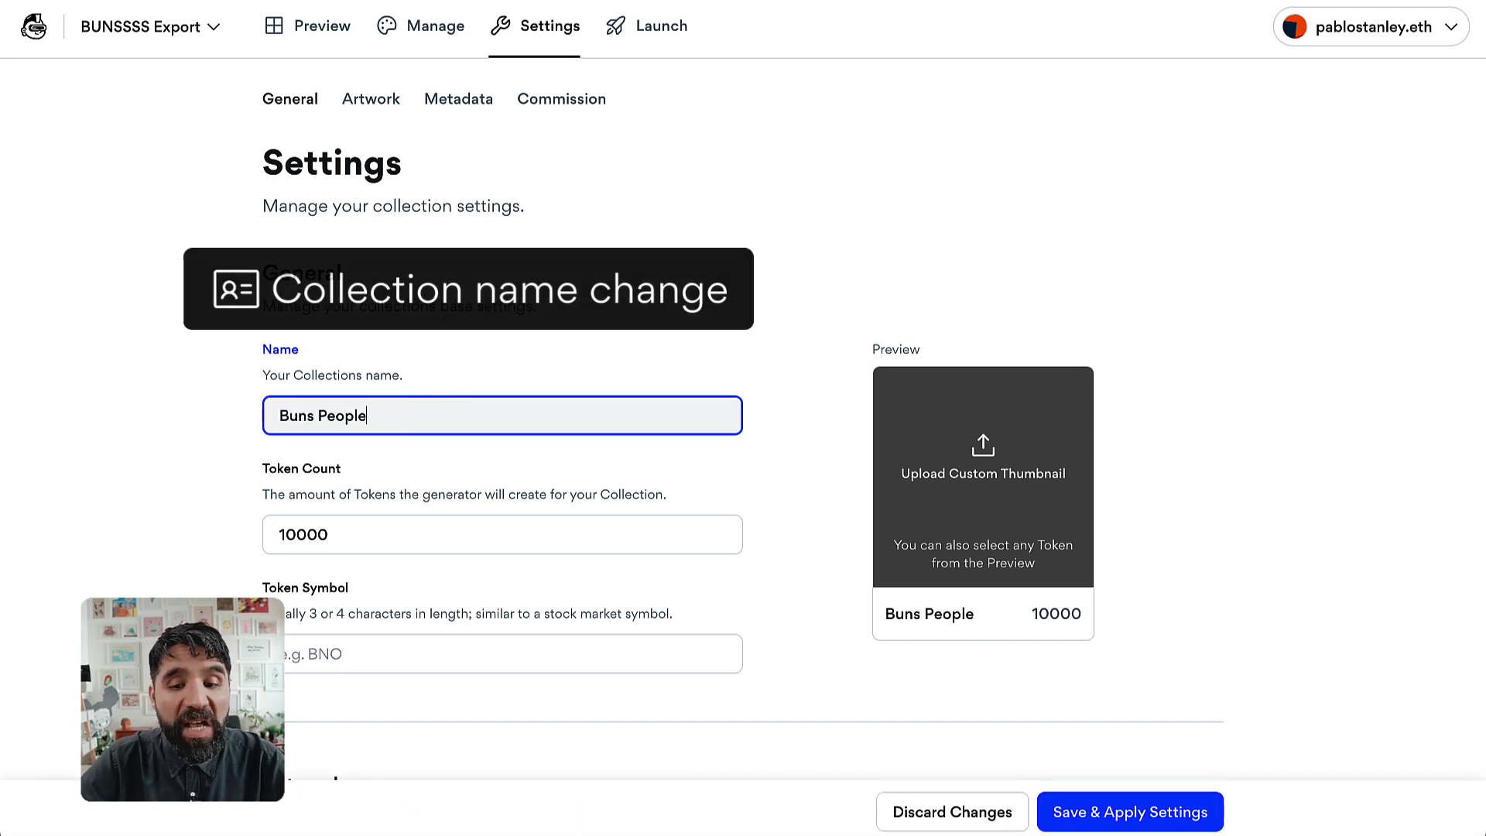
left_click(1128, 813)
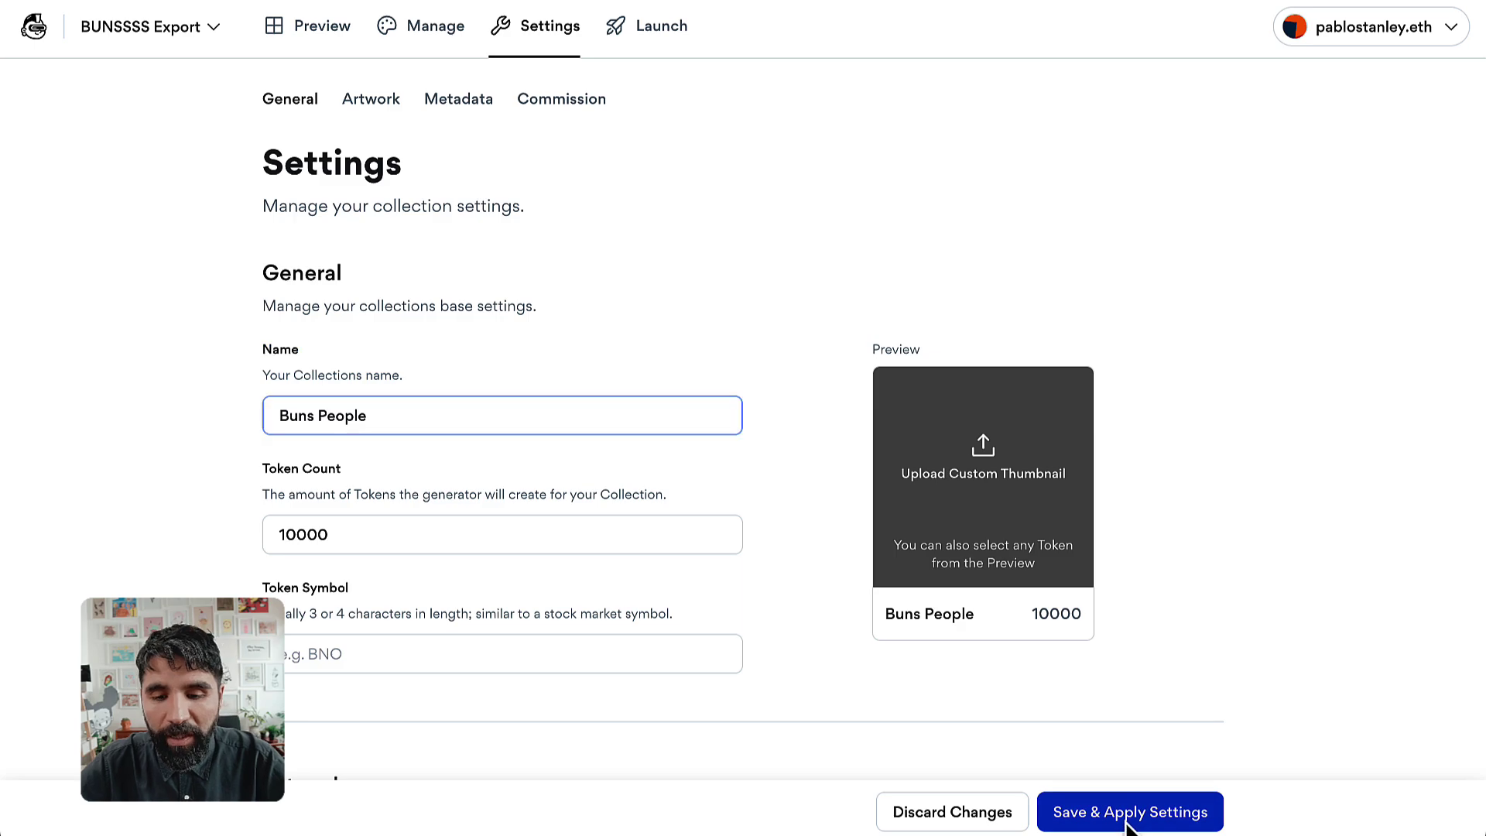
Switch back to the Preview grid and dismiss the 'Saved collection settings' toast.
left_click(325, 46)
scroll(840, 406, "down", 3)
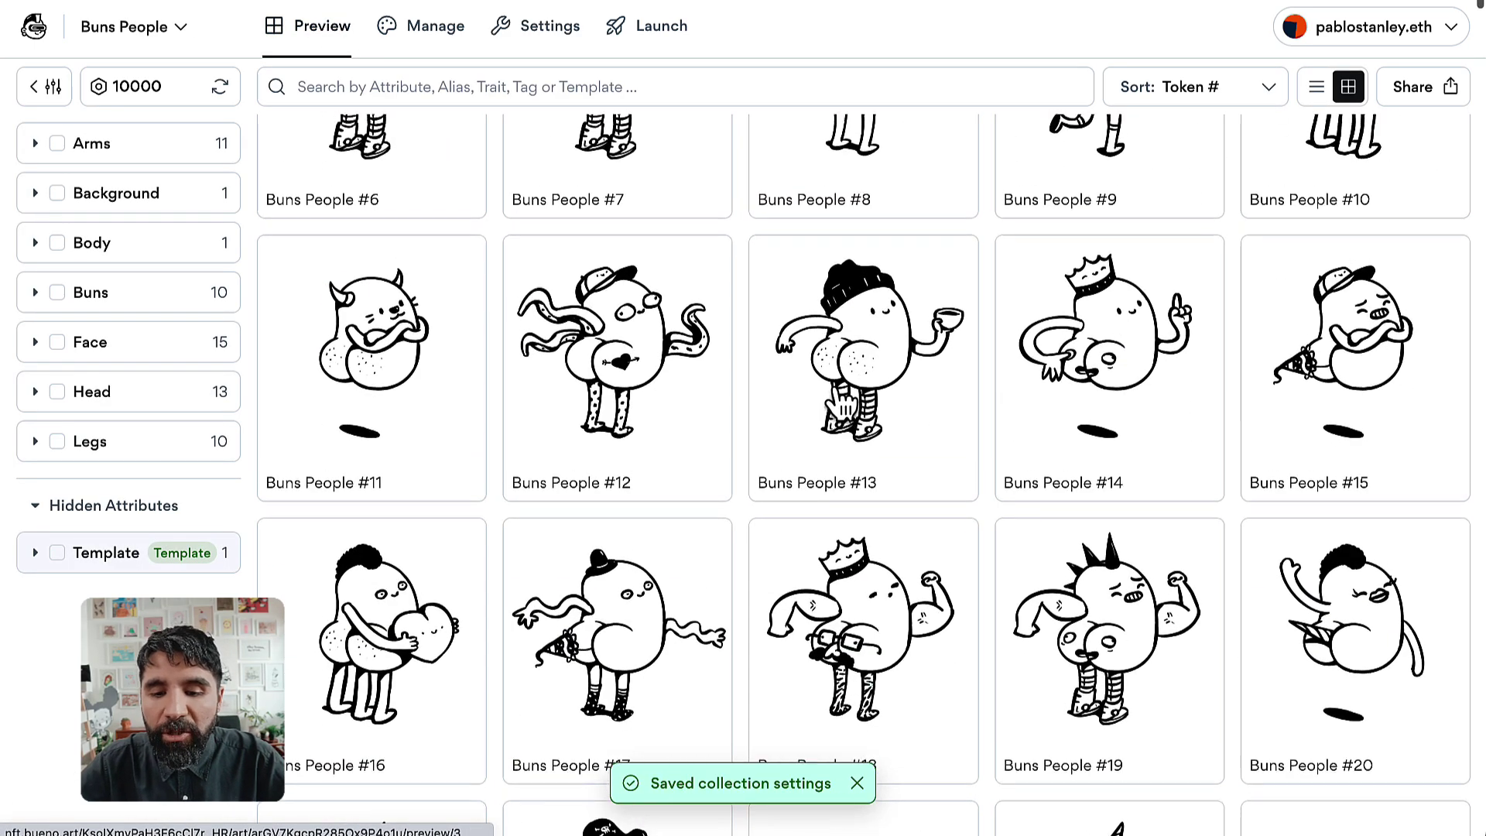
scroll(840, 406, "up", 3)
left_click(856, 783)
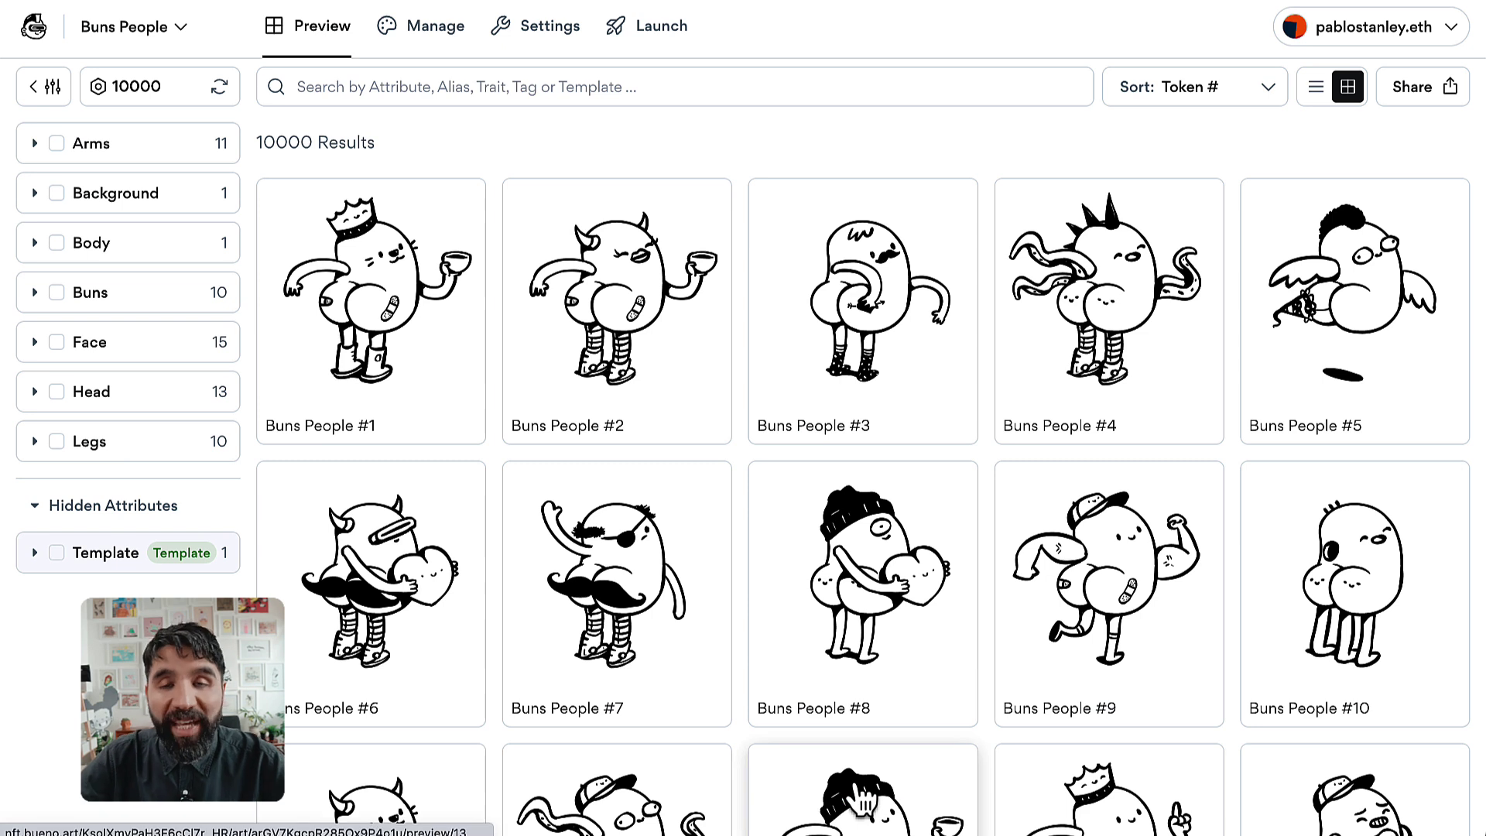